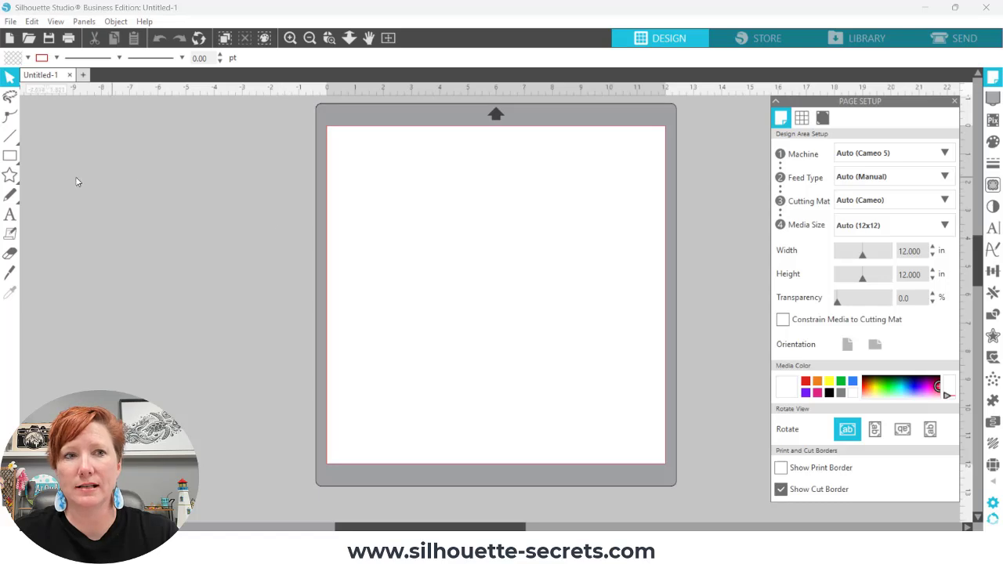
Step: Bring up the Drawing Tools flyout in the left toolbar to reach the Rectangle tool
{"action": "mouse_move", "coordinate": [11, 160]}
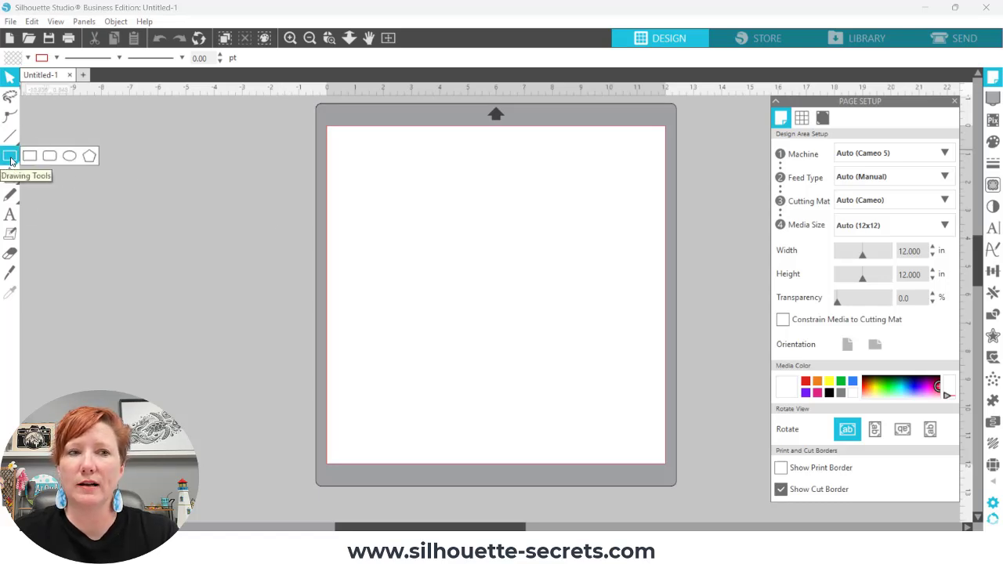
Step: Draw a 4.7 x 8.9 in rectangle at the mat's top-left and unlock its aspect ratio
{"action": "left_click", "coordinate": [30, 159]}
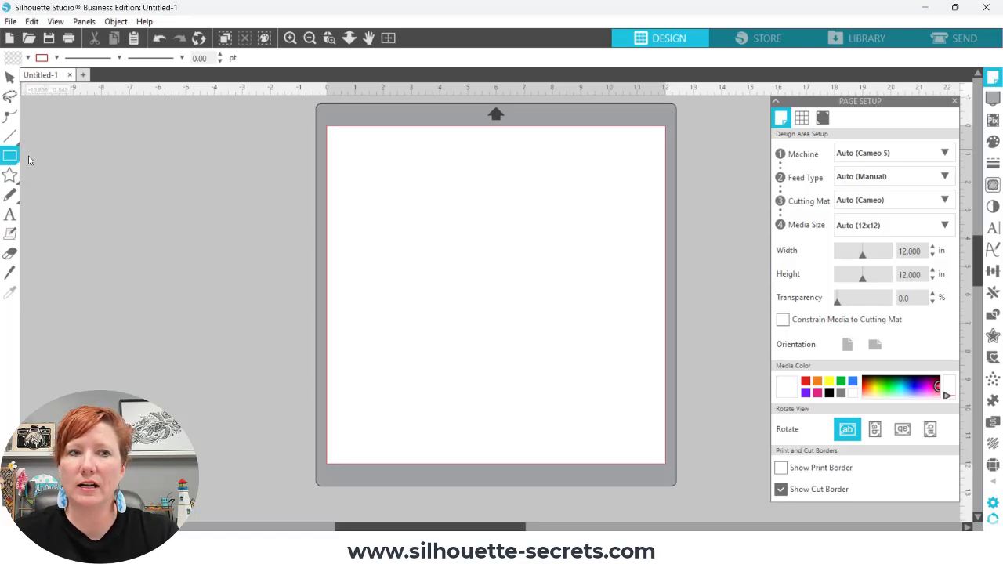
{"action": "left_click_drag", "start_coordinate": [338, 133], "coordinate": [479, 394]}
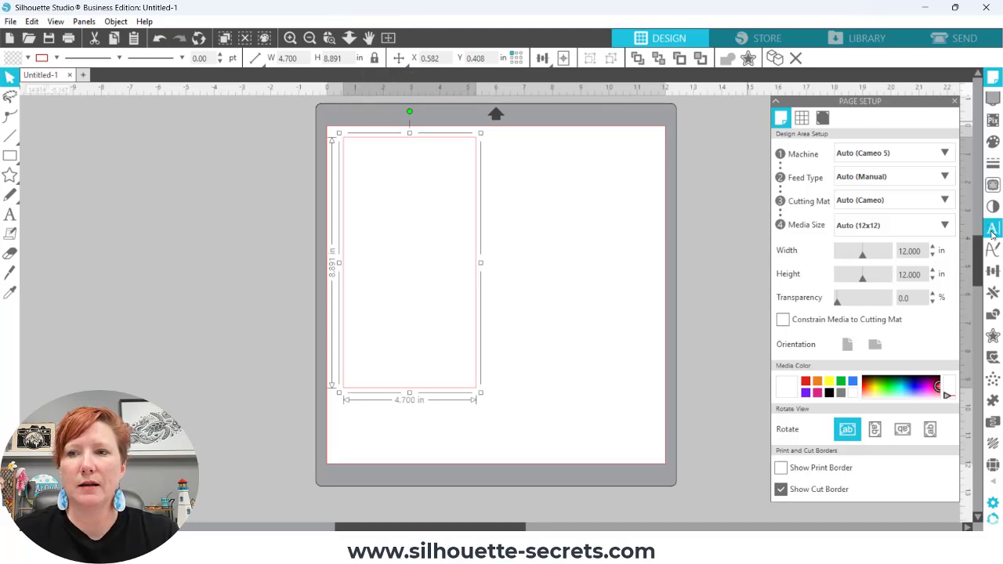
{"action": "left_click", "coordinate": [992, 272]}
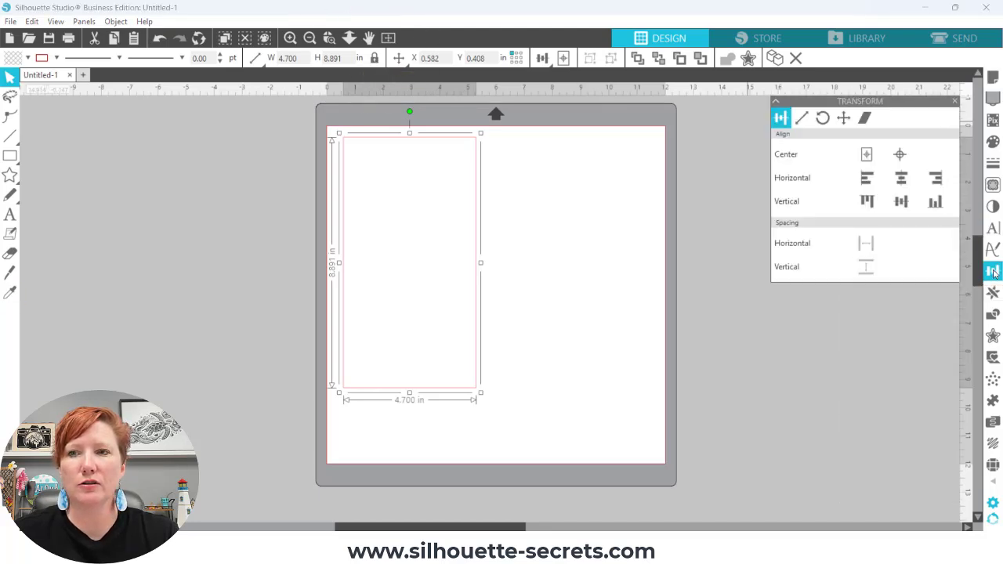
{"action": "left_click", "coordinate": [801, 120]}
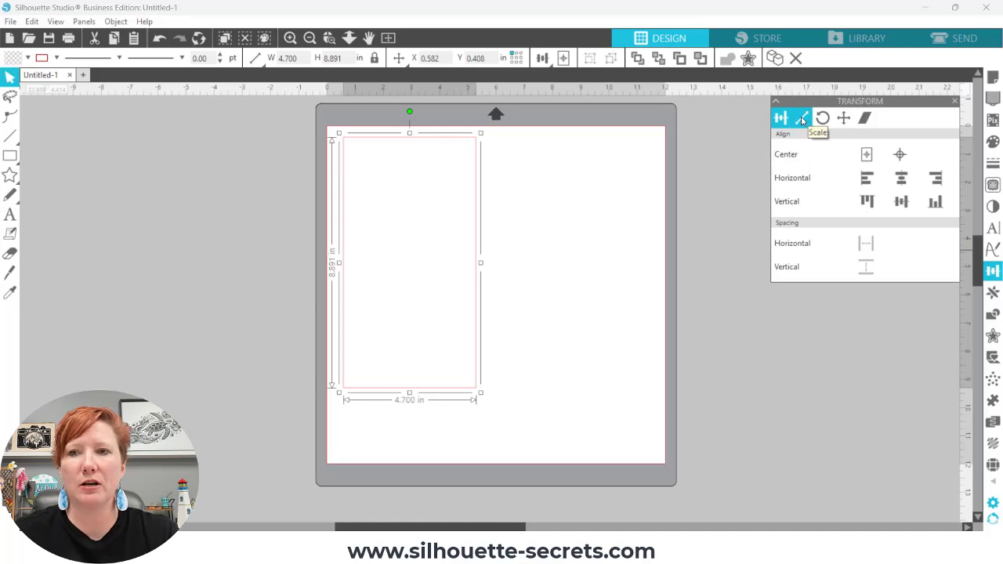
{"action": "left_click", "coordinate": [373, 59]}
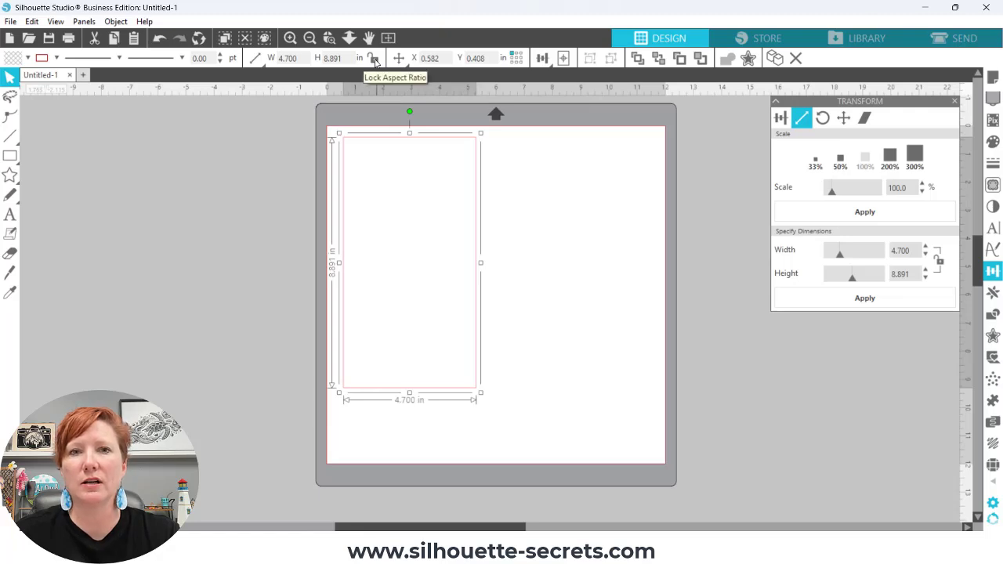
Step: Resize the rectangle to 5.5 in wide by 11.5 in tall
{"action": "left_click", "coordinate": [306, 57]}
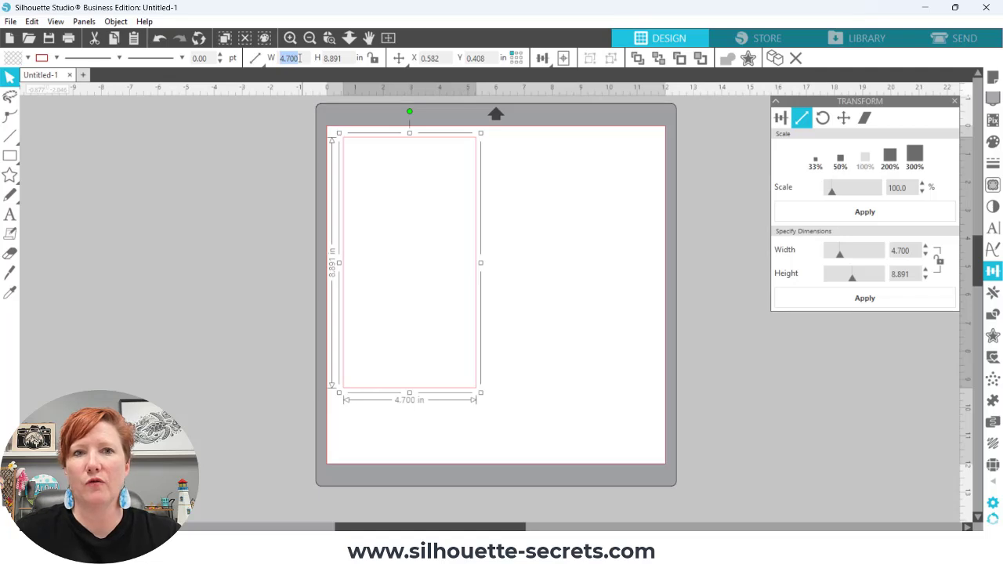
{"action": "type", "text": "5"}
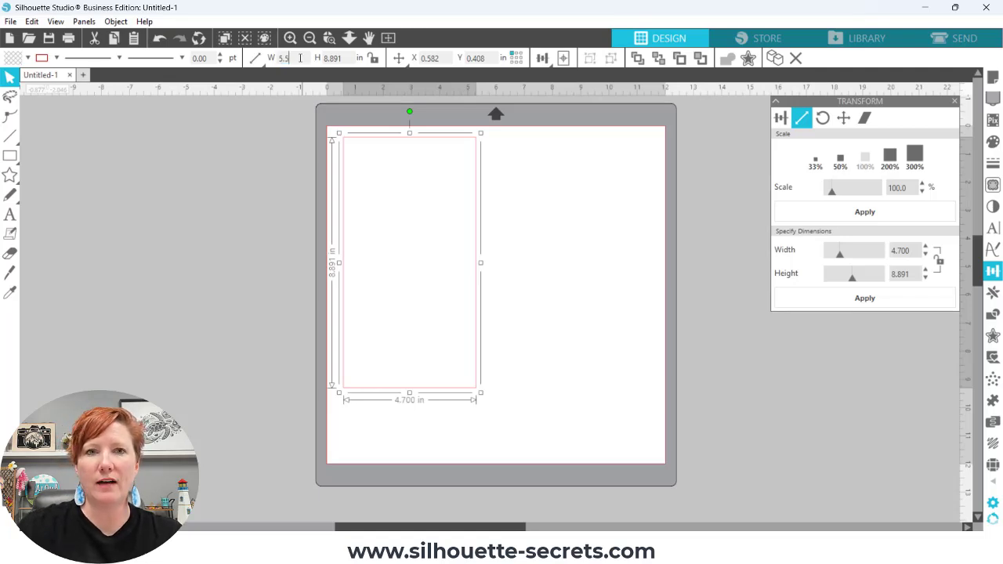
{"action": "type", "text": ".5"}
{"action": "key", "text": "Return"}
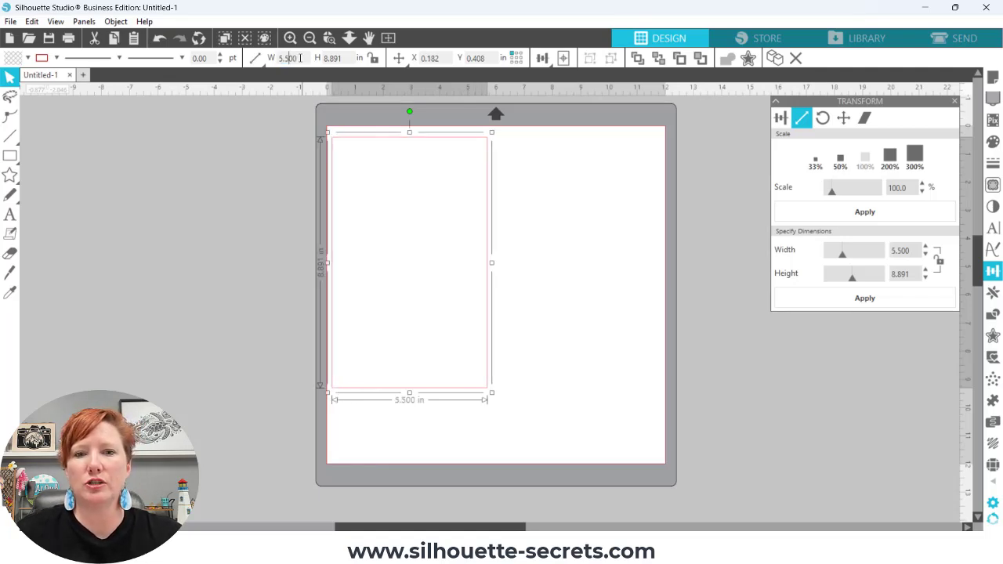
{"action": "double_click", "coordinate": [349, 59]}
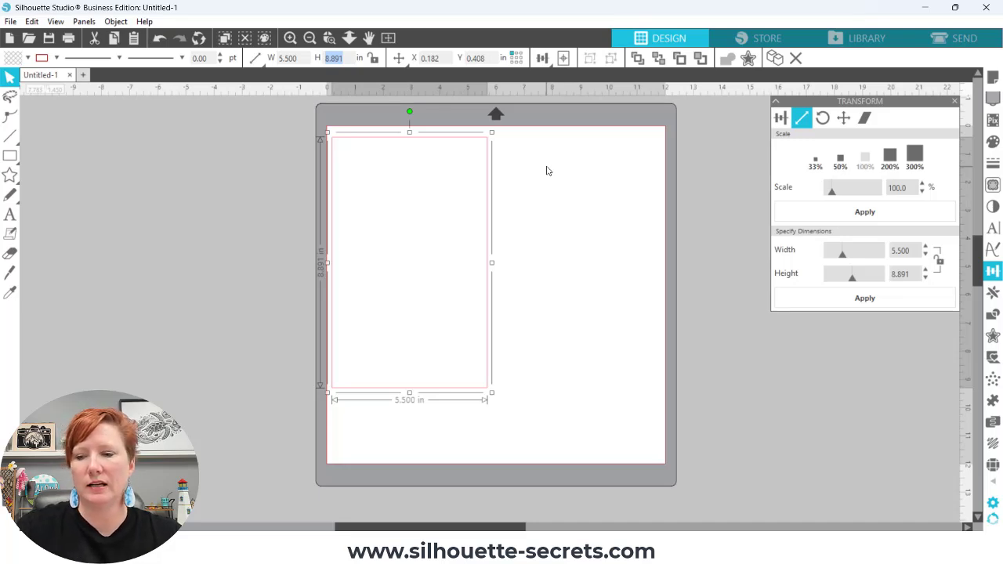
{"action": "type", "text": "11"}
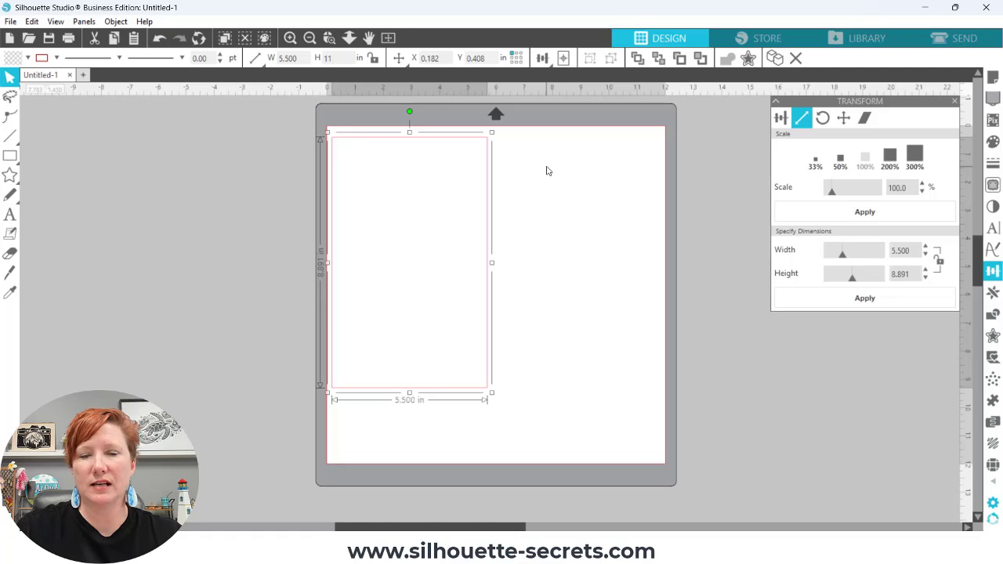
{"action": "type", "text": "."}
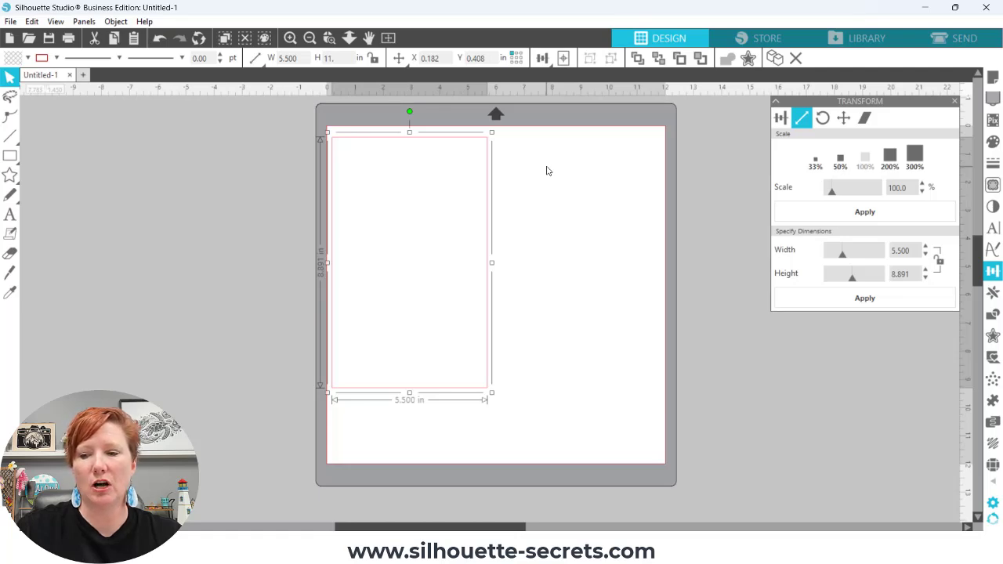
{"action": "type", "text": "5"}
{"action": "key", "text": "Return"}
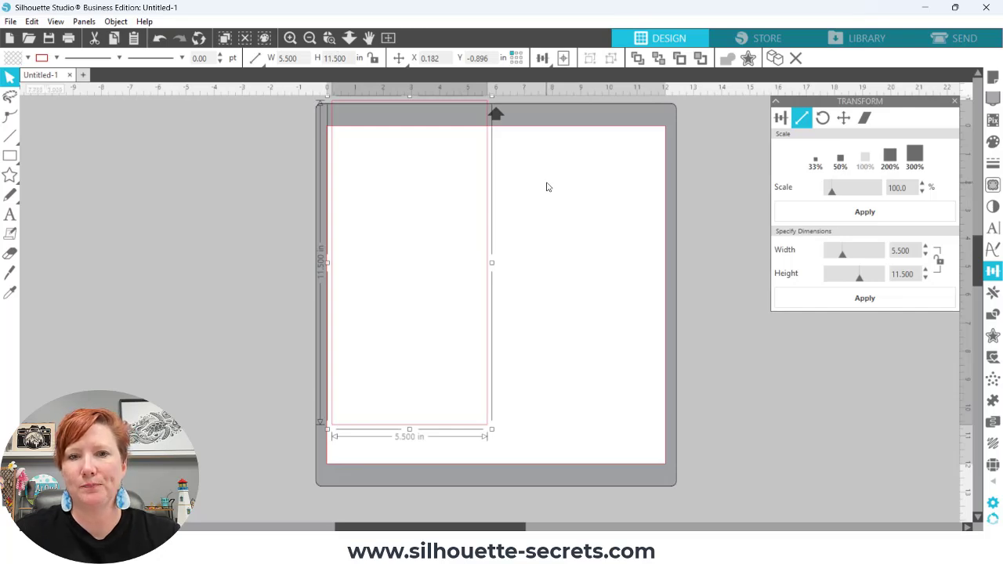
{"action": "left_click", "coordinate": [542, 59]}
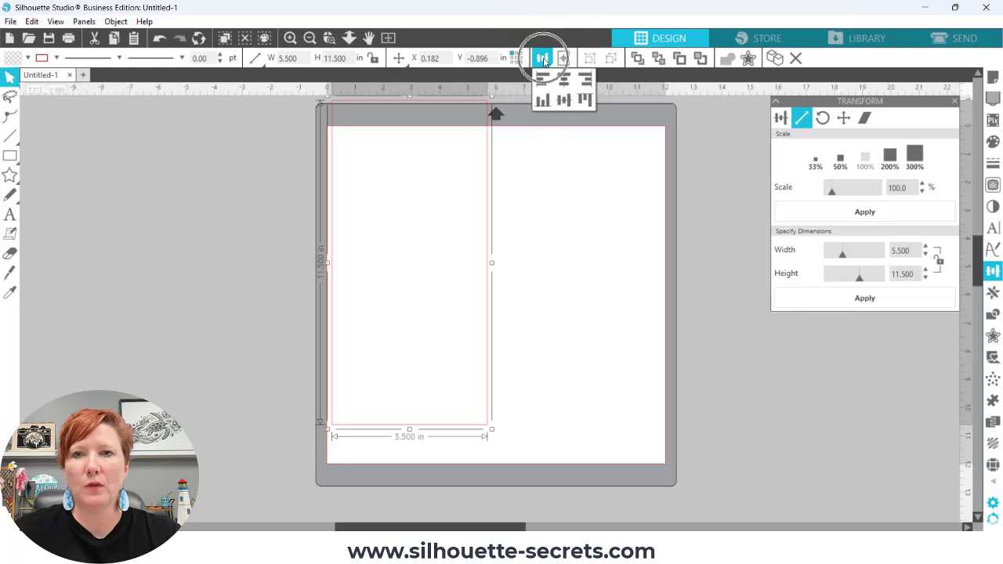
Step: Align the rectangle to the page's left and top edges, placing it at X 0, Y 0
{"action": "left_click", "coordinate": [781, 120]}
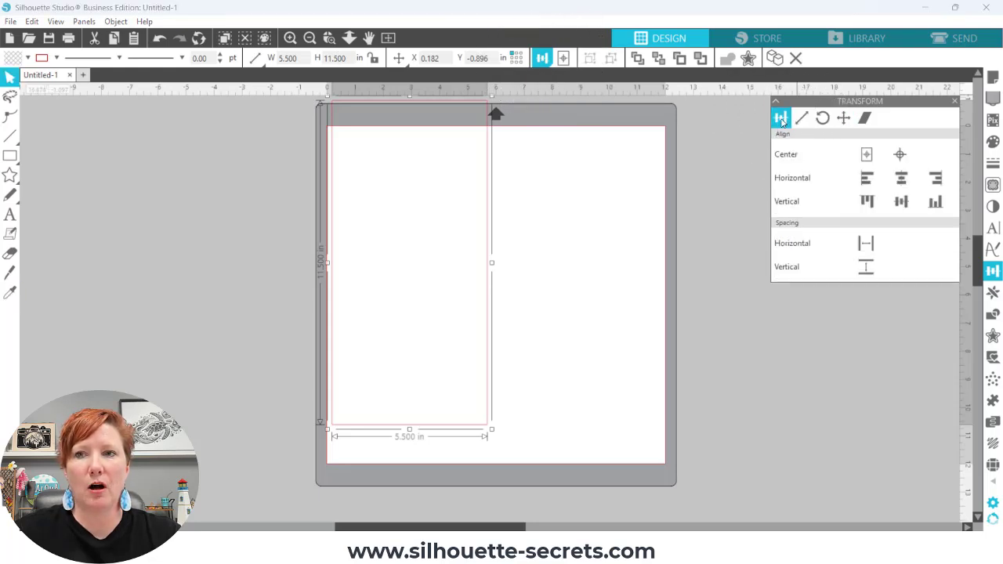
{"action": "left_click", "coordinate": [542, 58]}
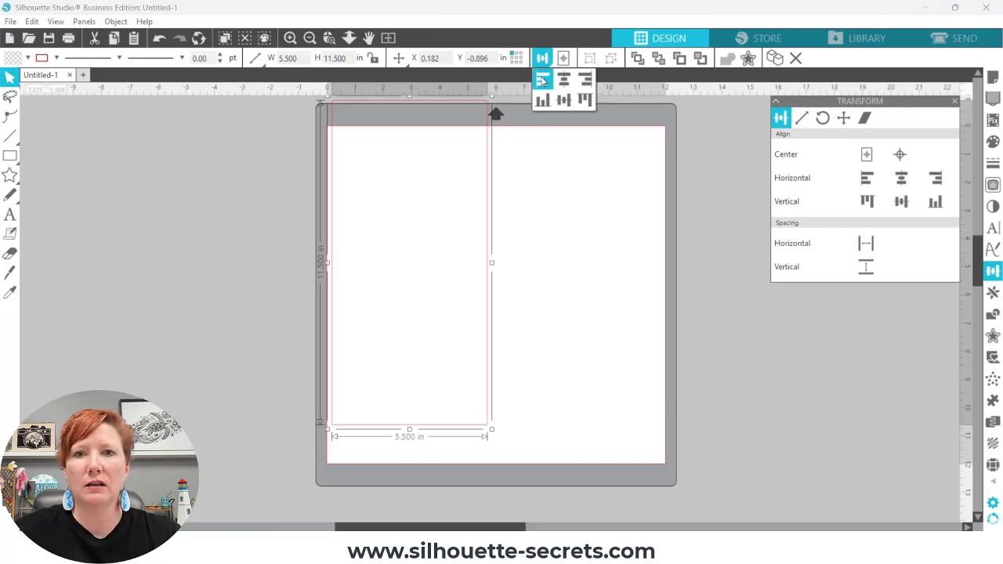
{"action": "mouse_move", "coordinate": [542, 60]}
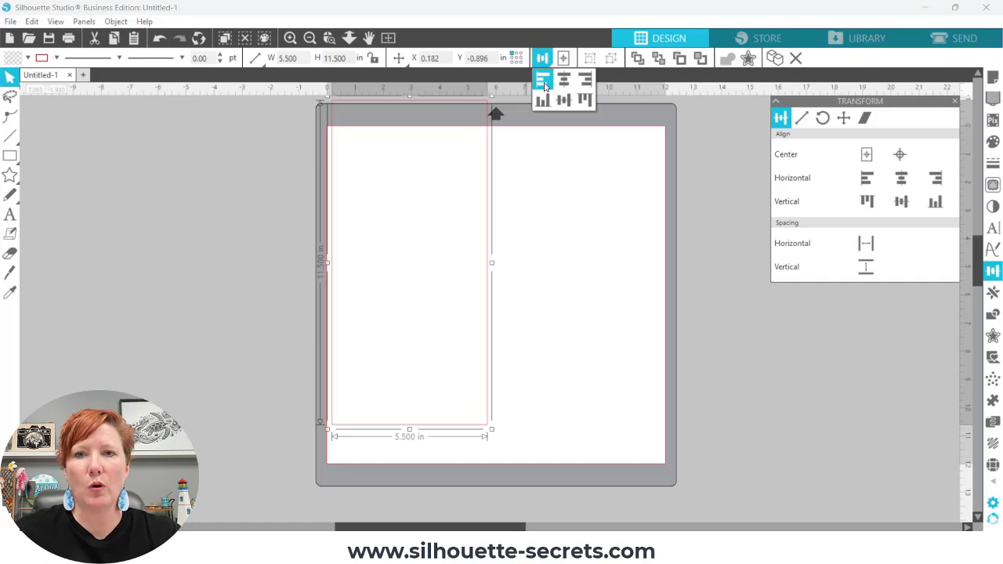
{"action": "left_click", "coordinate": [544, 83]}
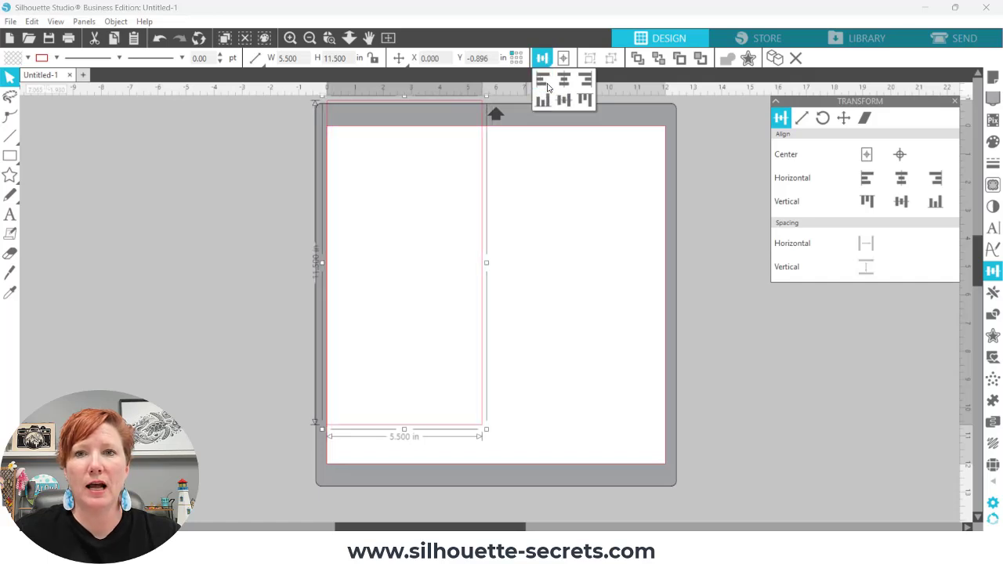
{"action": "left_click", "coordinate": [585, 100]}
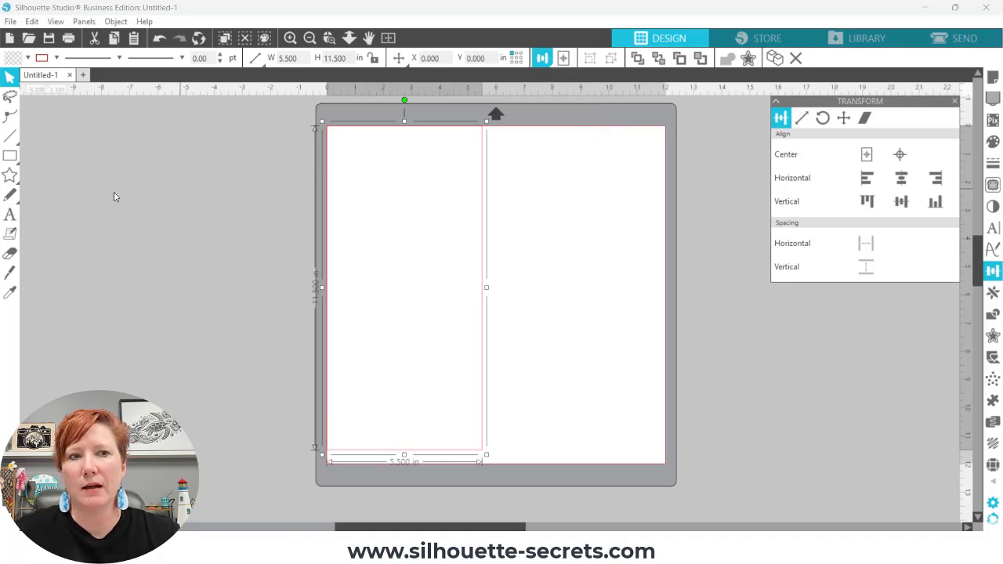
{"action": "mouse_move", "coordinate": [11, 141]}
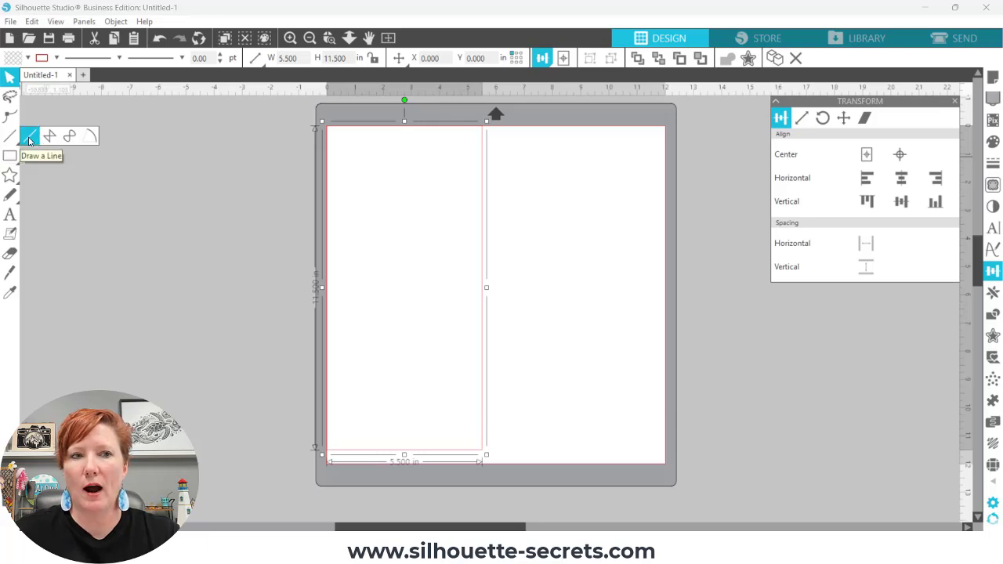
Step: Draw a horizontal line across the card's left panel and set its width to 5 in
{"action": "left_click", "coordinate": [29, 139]}
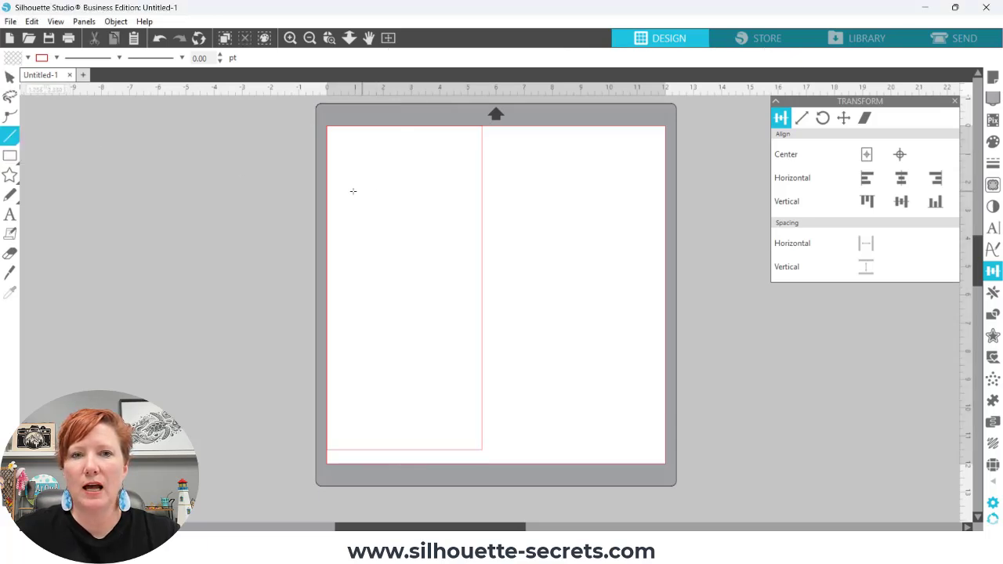
{"action": "left_click_drag", "start_coordinate": [348, 188], "coordinate": [469, 192]}
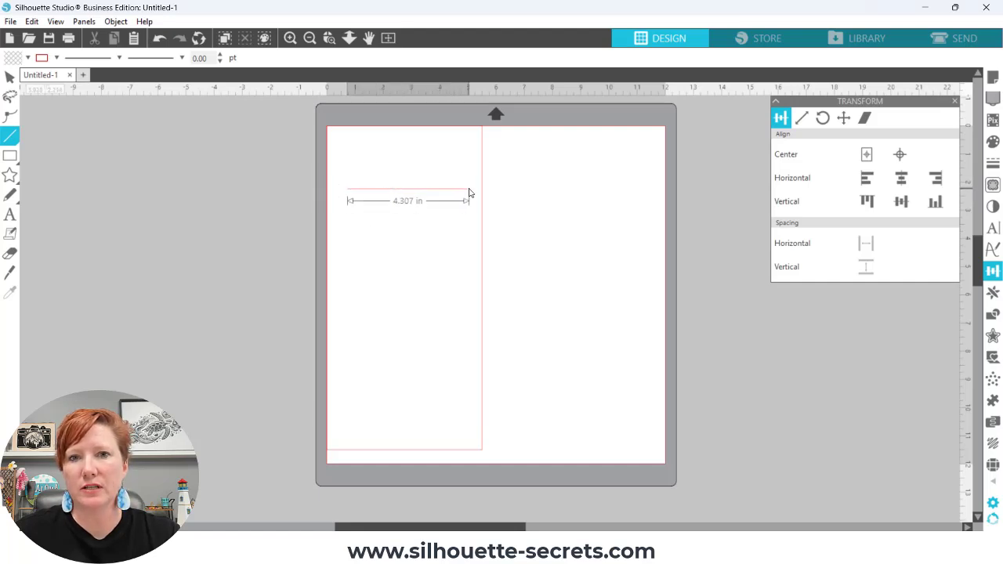
{"action": "left_click_drag", "start_coordinate": [469, 192], "coordinate": [472, 192]}
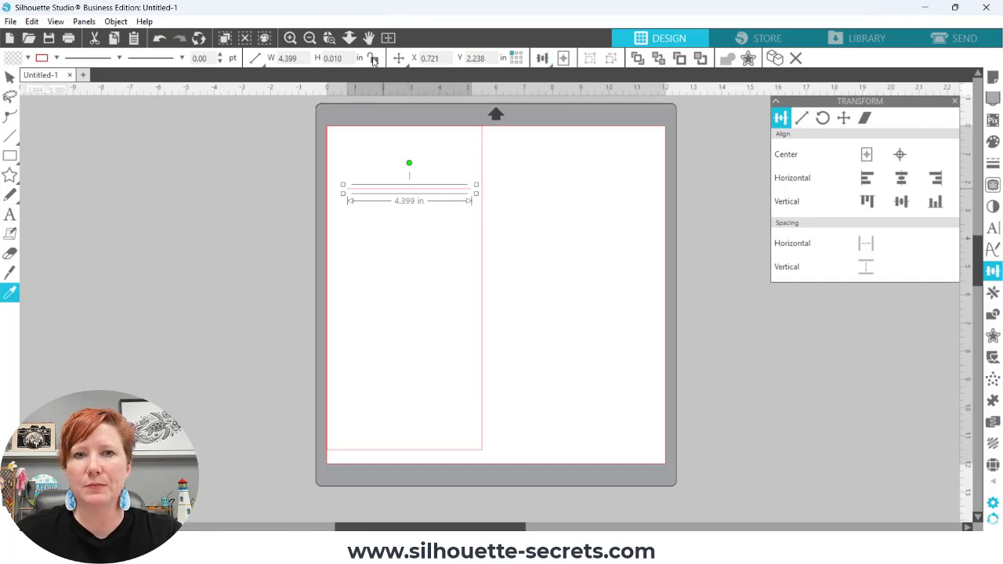
{"action": "left_click_drag", "start_coordinate": [305, 57], "coordinate": [275, 59]}
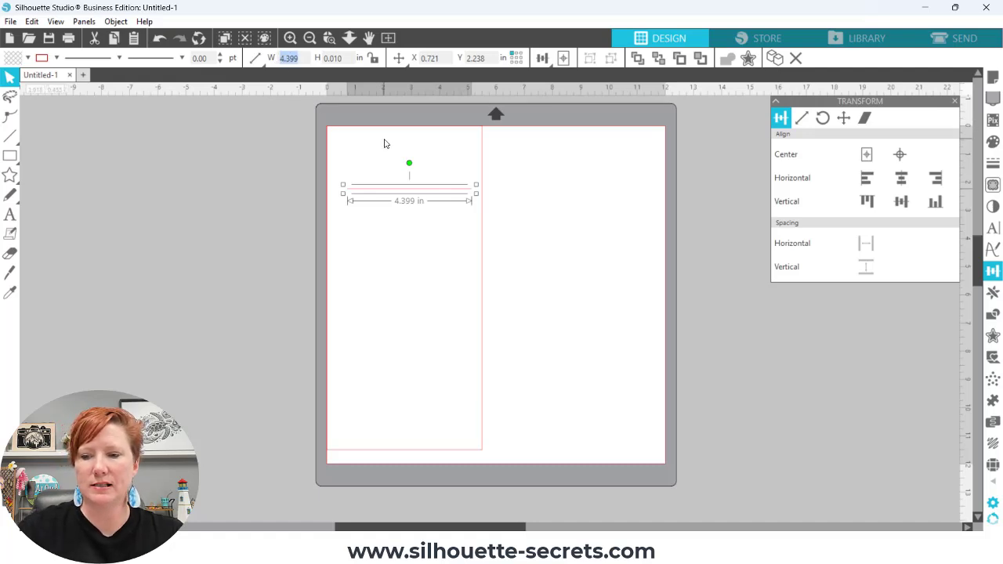
{"action": "type", "text": "5"}
{"action": "key", "text": "Return"}
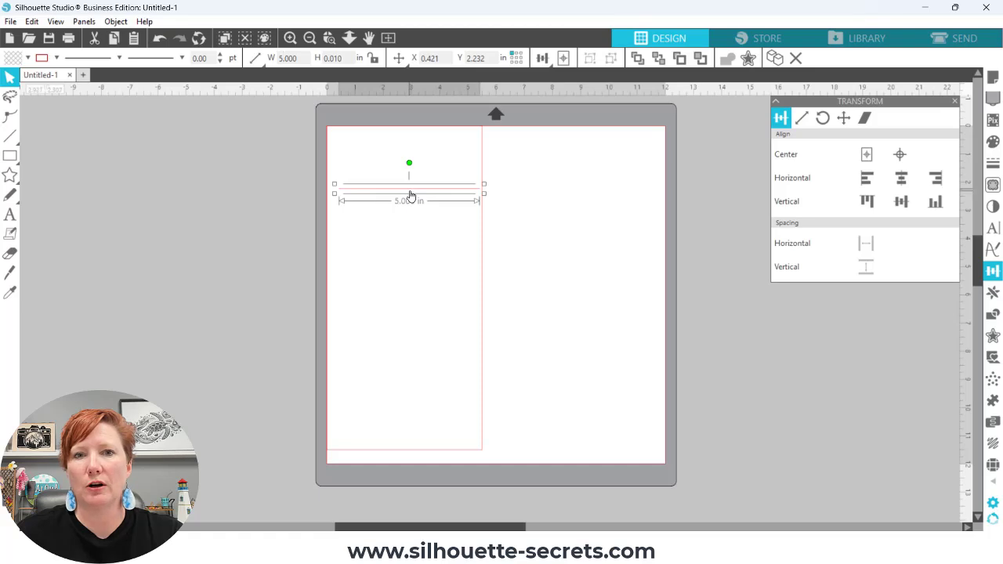
Step: Give the 5 in line a dashed style and place a second dashed line lower on the card
{"action": "left_click", "coordinate": [992, 164]}
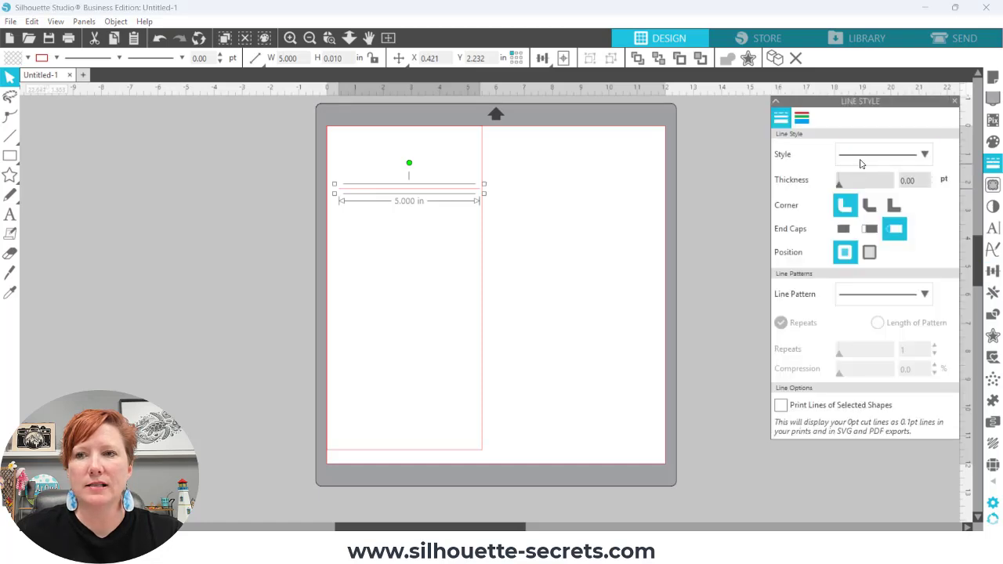
{"action": "left_click", "coordinate": [899, 154]}
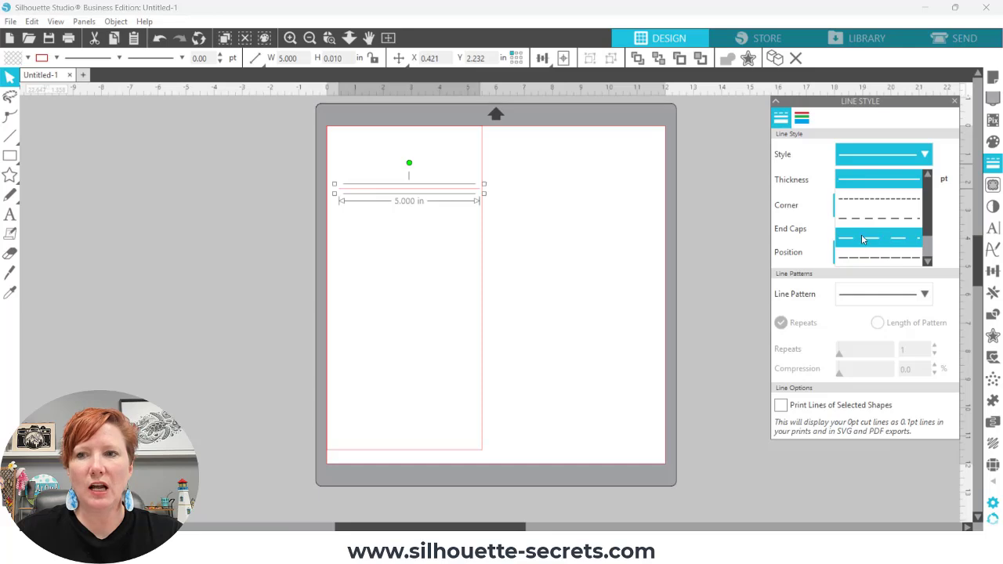
{"action": "left_click", "coordinate": [882, 239]}
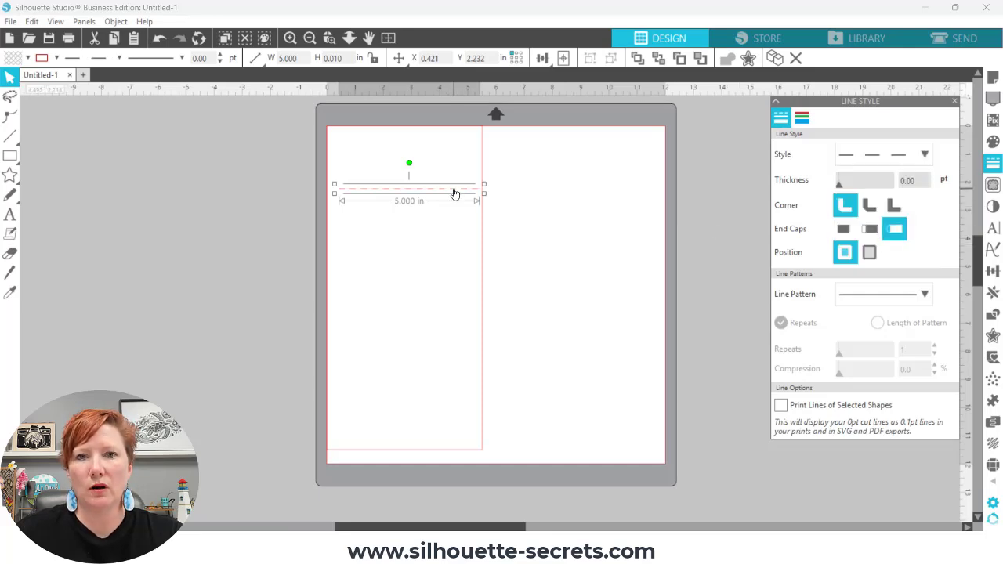
{"action": "left_click_drag", "start_coordinate": [455, 193], "coordinate": [451, 301]}
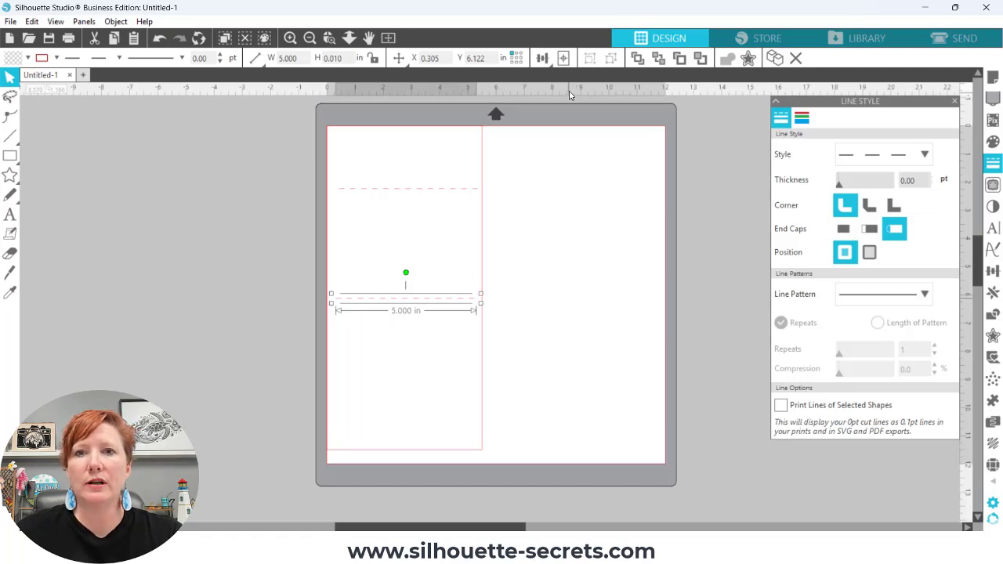
{"action": "left_click", "coordinate": [473, 130]}
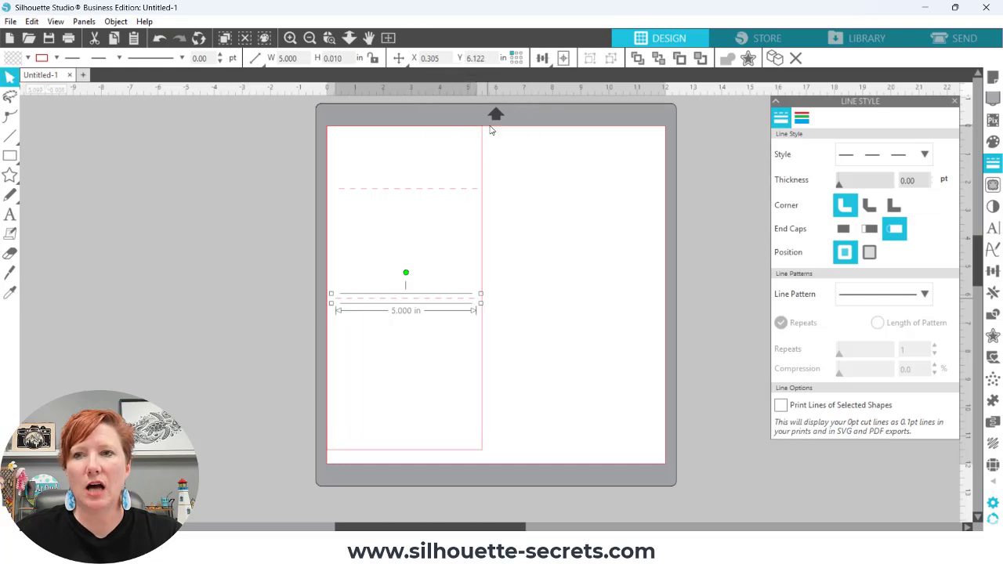
{"action": "left_click", "coordinate": [955, 102]}
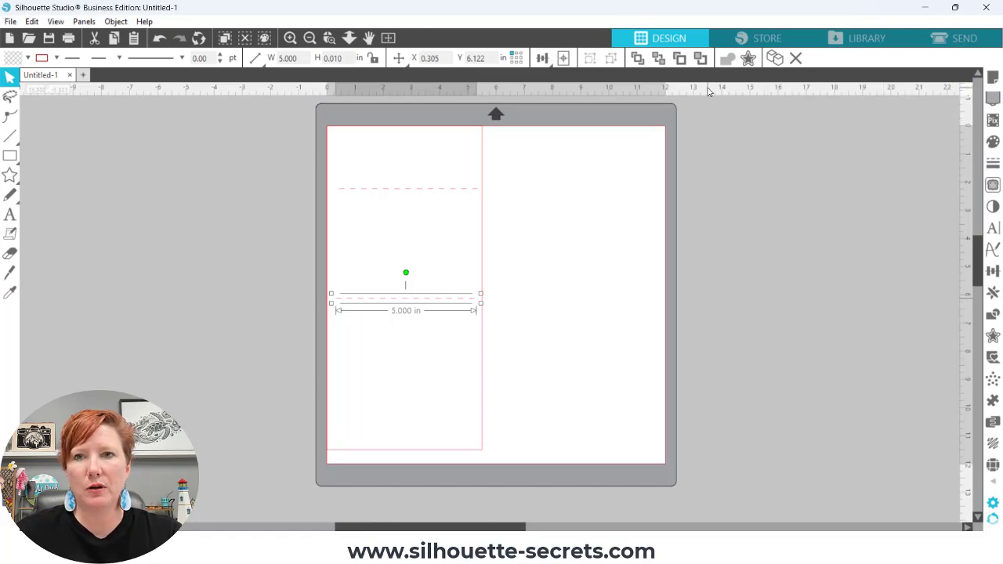
Step: Add a horizontal guide at Y 4.250 in and snap the upper dashed line onto it
{"action": "left_click_drag", "start_coordinate": [708, 91], "coordinate": [932, 249]}
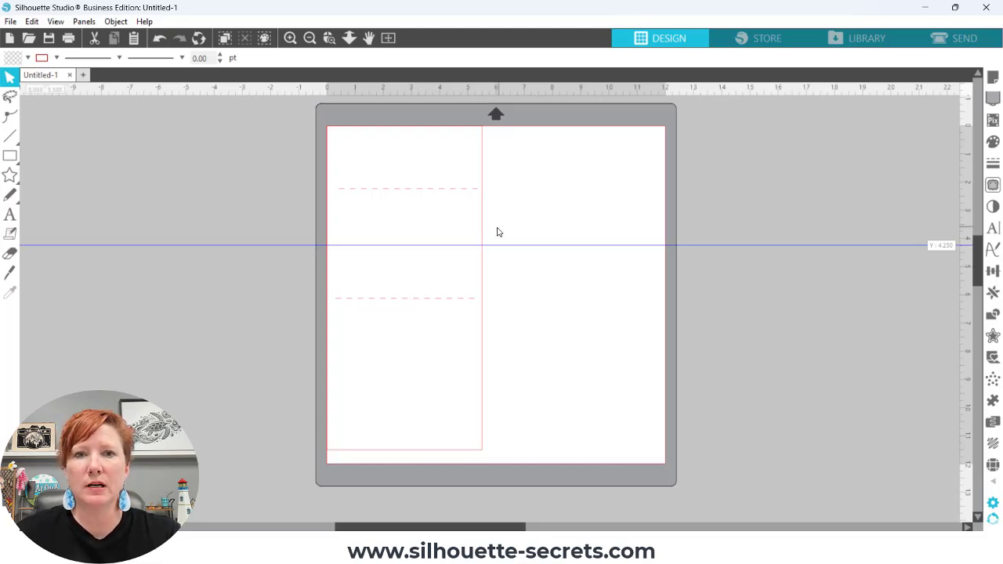
{"action": "left_click", "coordinate": [442, 191]}
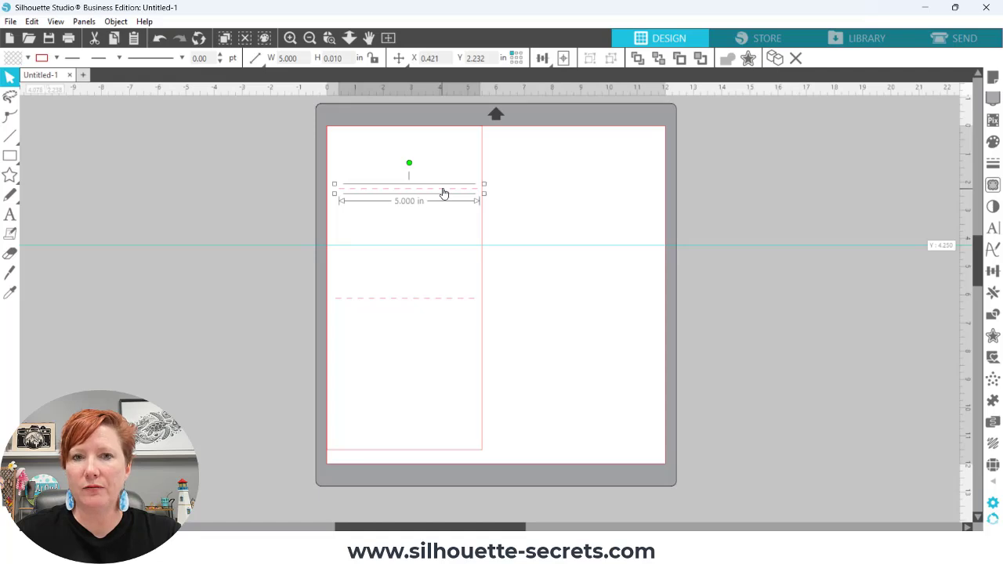
{"action": "left_click_drag", "start_coordinate": [443, 192], "coordinate": [437, 246]}
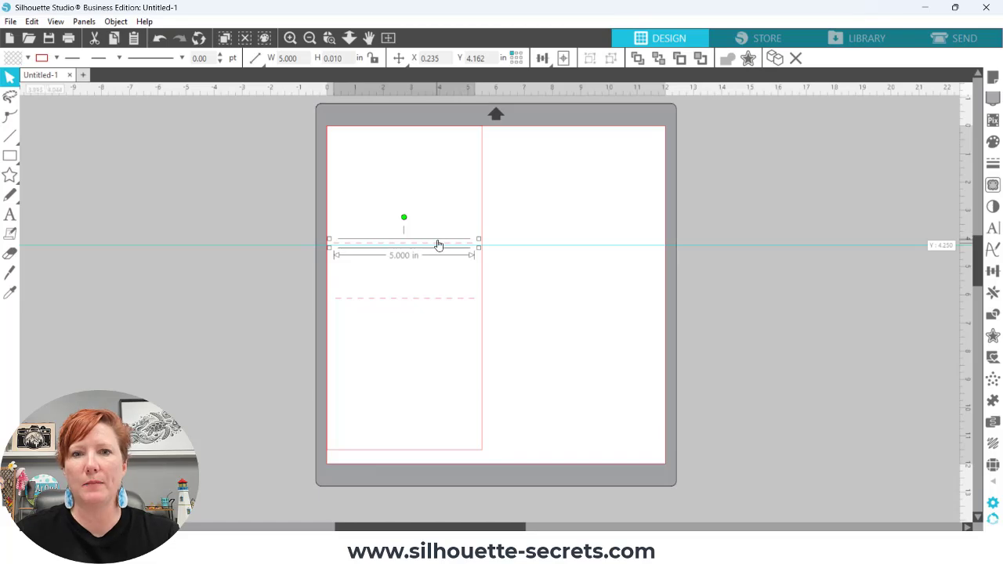
{"action": "left_click_drag", "start_coordinate": [438, 243], "coordinate": [438, 249]}
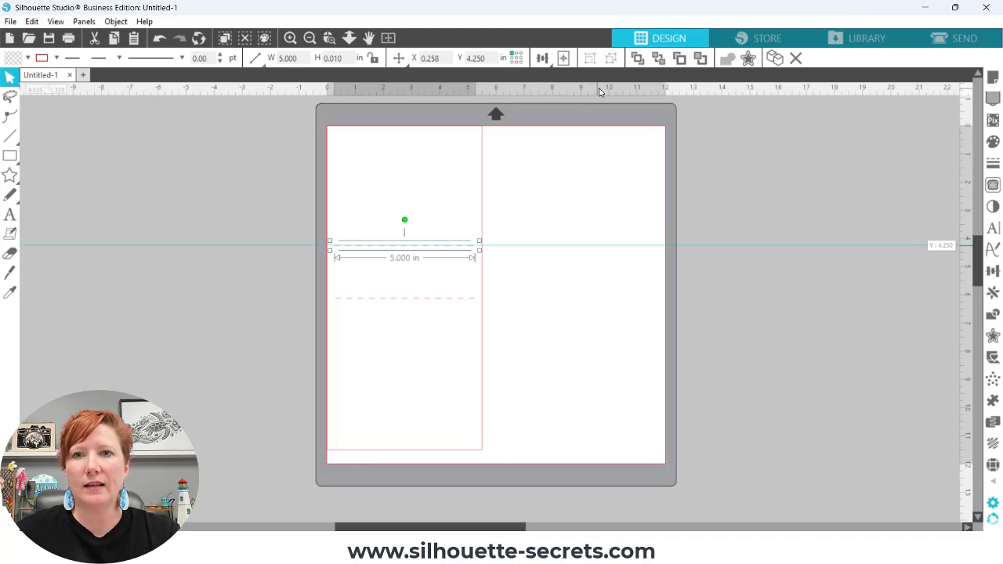
Step: Set a second guide and the lower dashed line at 8.500 in, then select the card and both lines
{"action": "left_click_drag", "start_coordinate": [595, 92], "coordinate": [601, 136]}
{"action": "left_click_drag", "start_coordinate": [602, 173], "coordinate": [620, 369]}
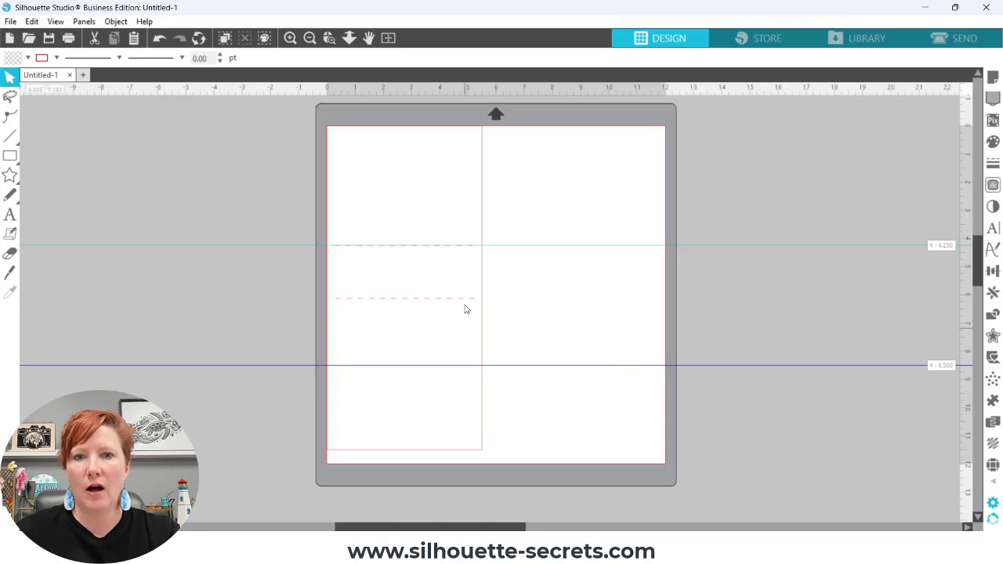
{"action": "left_click_drag", "start_coordinate": [461, 302], "coordinate": [462, 368]}
{"action": "key", "text": "Escape"}
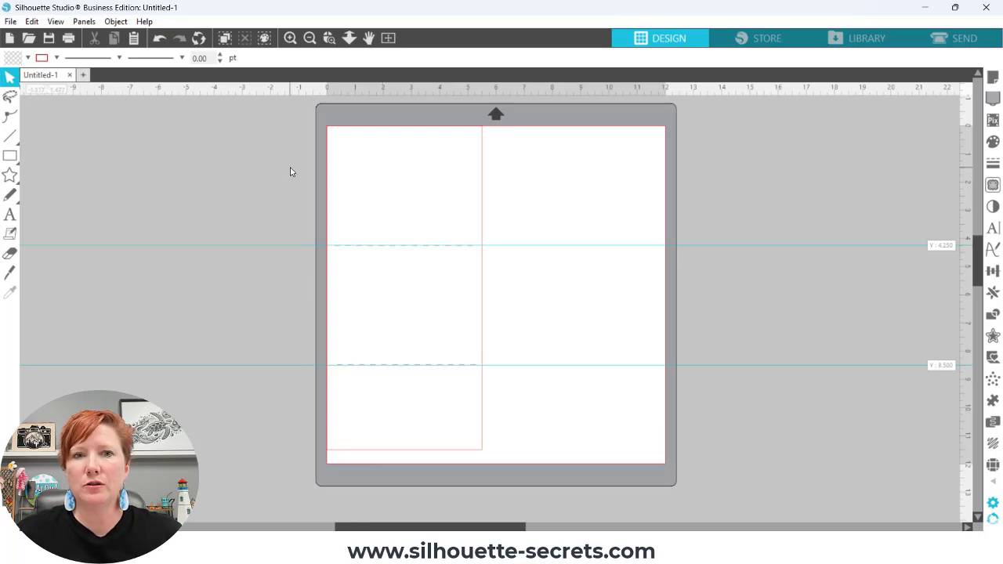
{"action": "left_click_drag", "start_coordinate": [290, 168], "coordinate": [515, 389]}
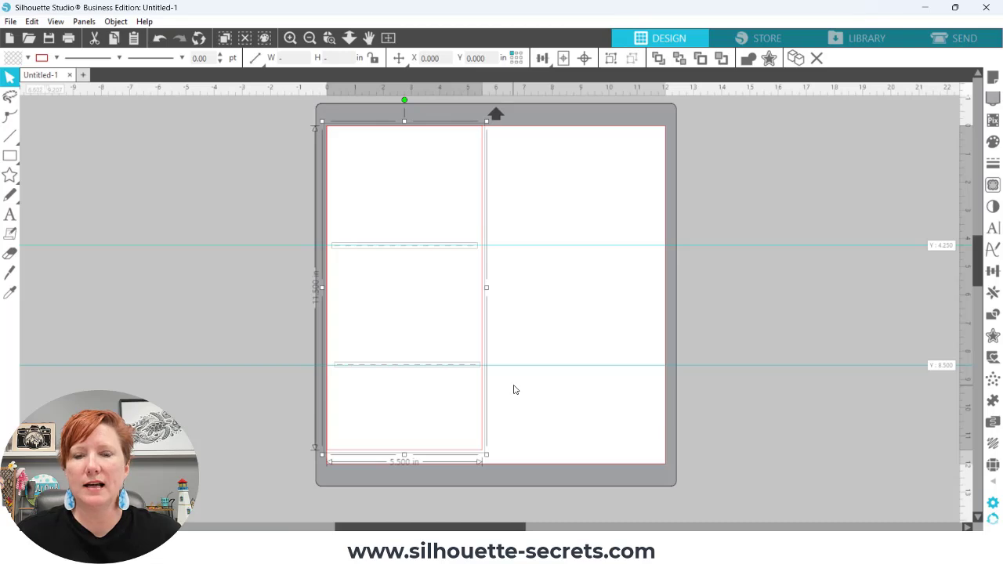
Step: Centre the score lines on the card and group all three into one piece
{"action": "left_click", "coordinate": [542, 61]}
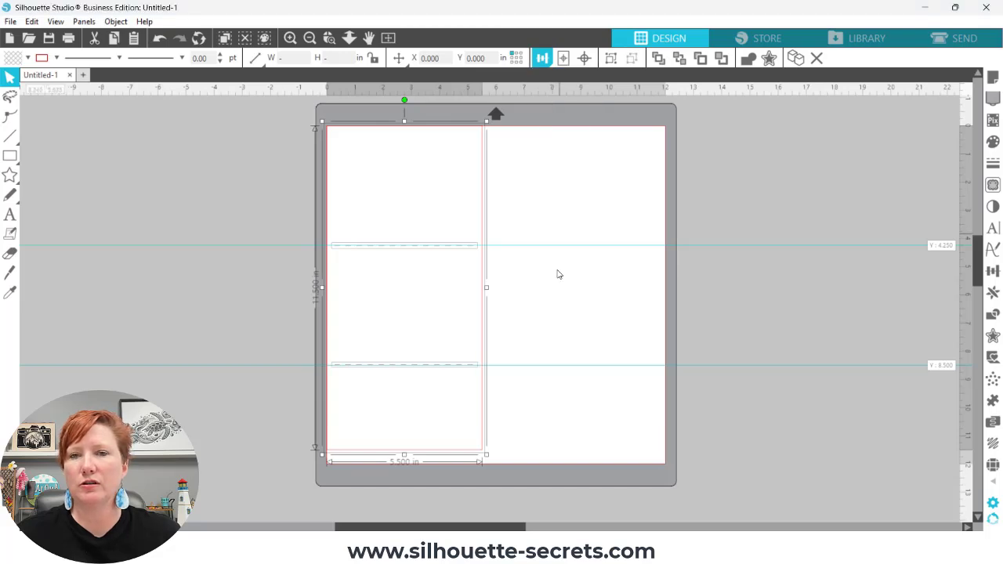
{"action": "right_click", "coordinate": [481, 206]}
{"action": "left_click", "coordinate": [570, 394]}
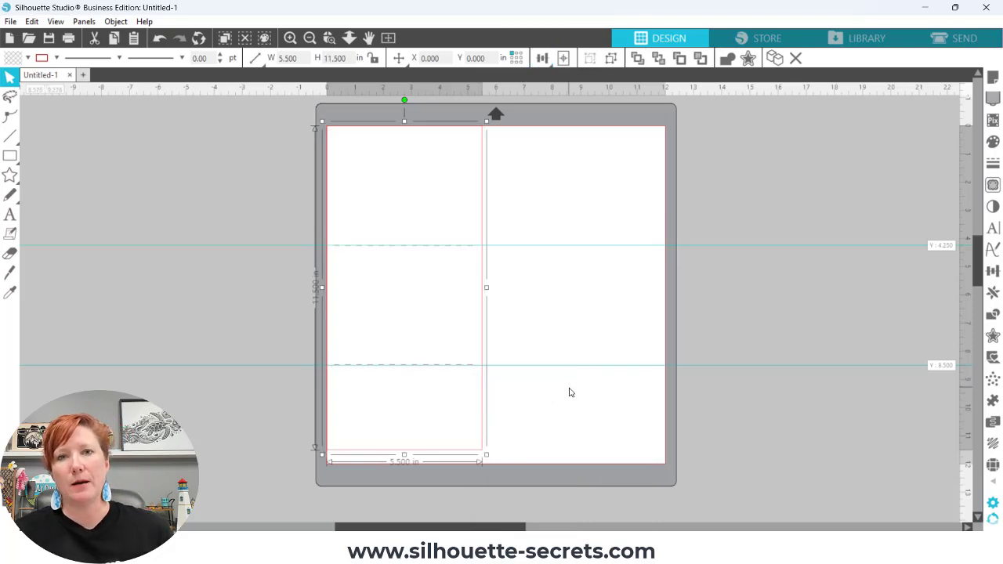
Step: Save the design as 'TriFold Shaped Edge Template'
{"action": "left_click", "coordinate": [11, 21]}
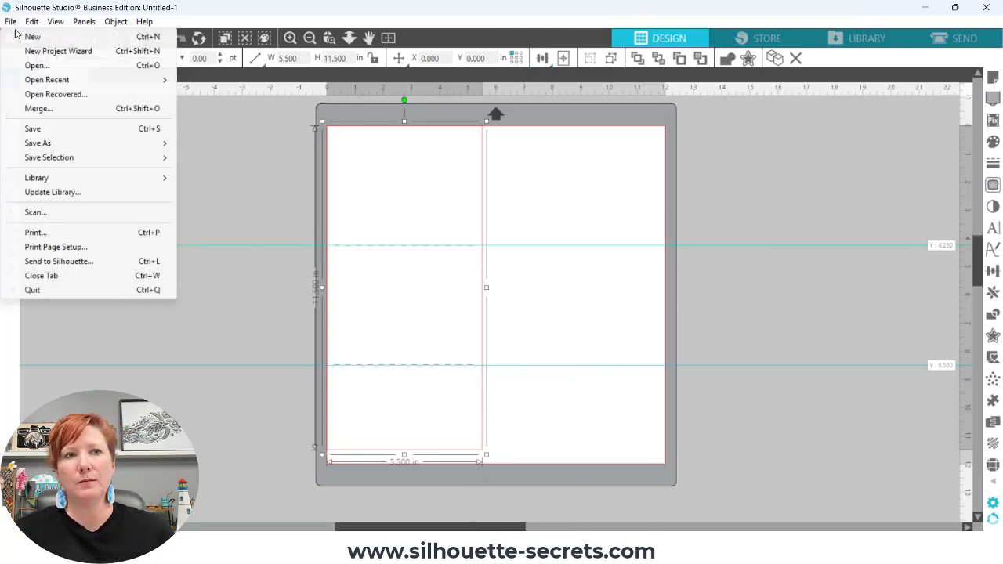
{"action": "left_click", "coordinate": [117, 129]}
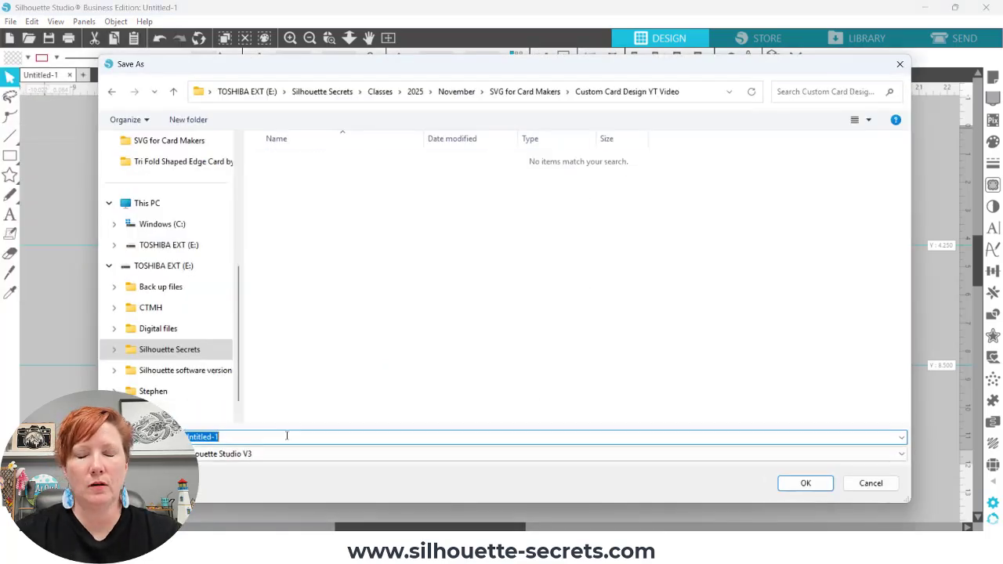
{"action": "type", "text": "TriF"}
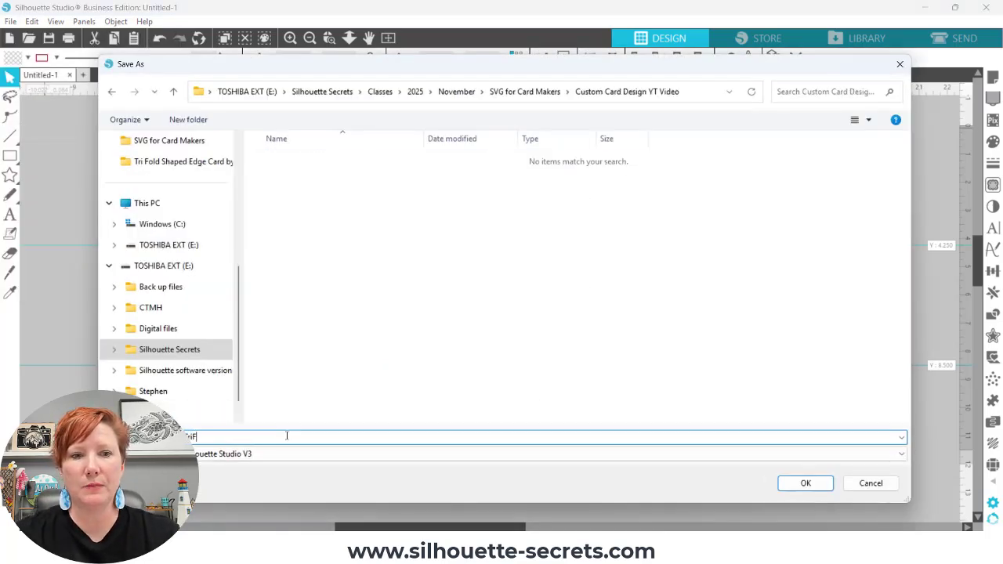
{"action": "type", "text": "old Shaped E"}
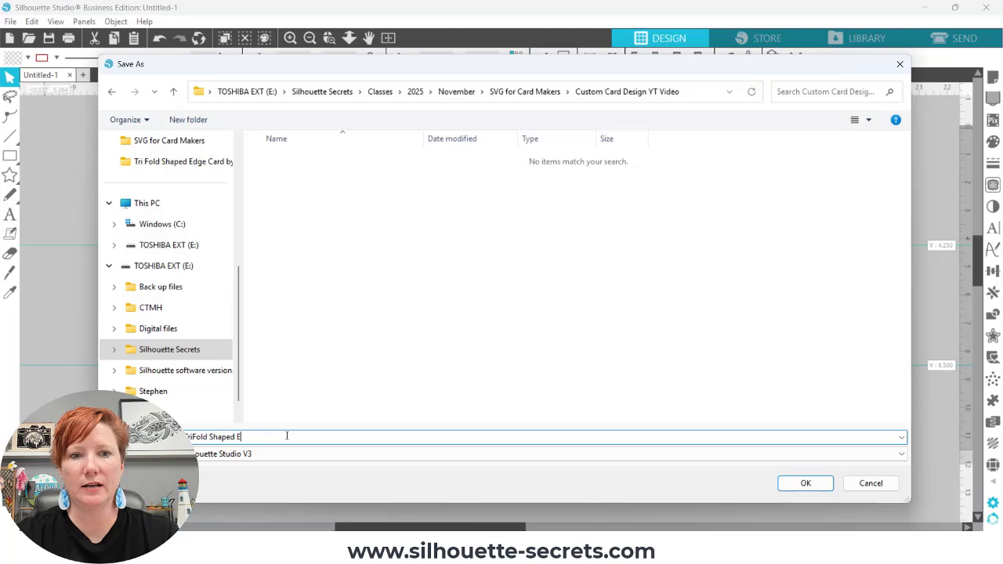
{"action": "type", "text": "dge Template"}
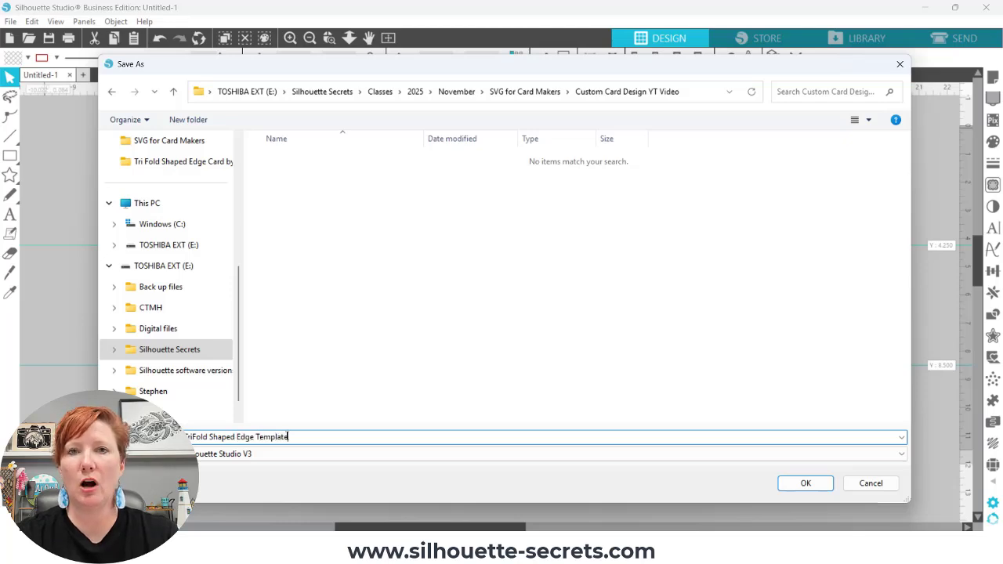
{"action": "key", "text": "Return"}
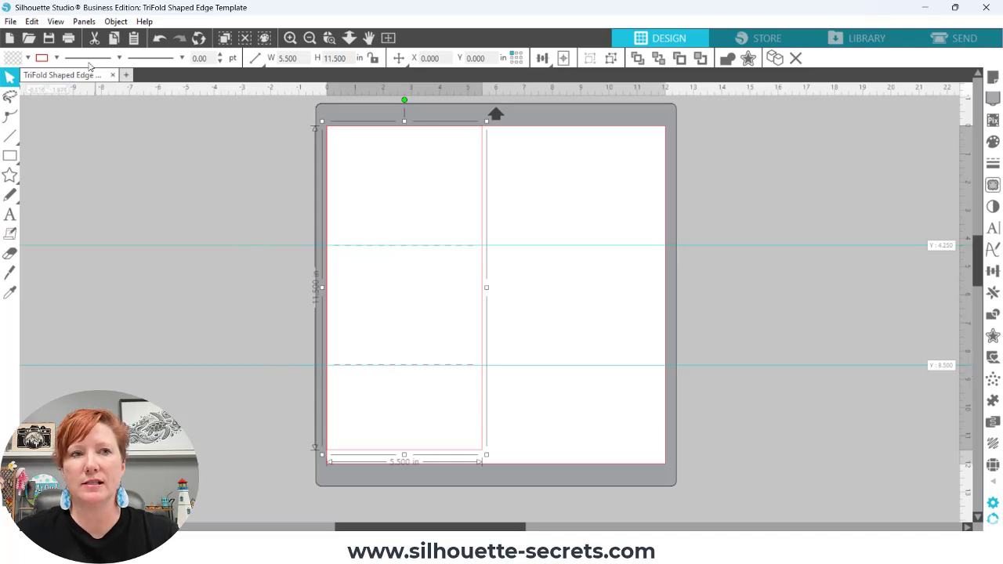
Step: Save a copy renamed to 'TriFold Shaped Edge Thanks Card', replacing 'Template' in the name
{"action": "left_click", "coordinate": [8, 22]}
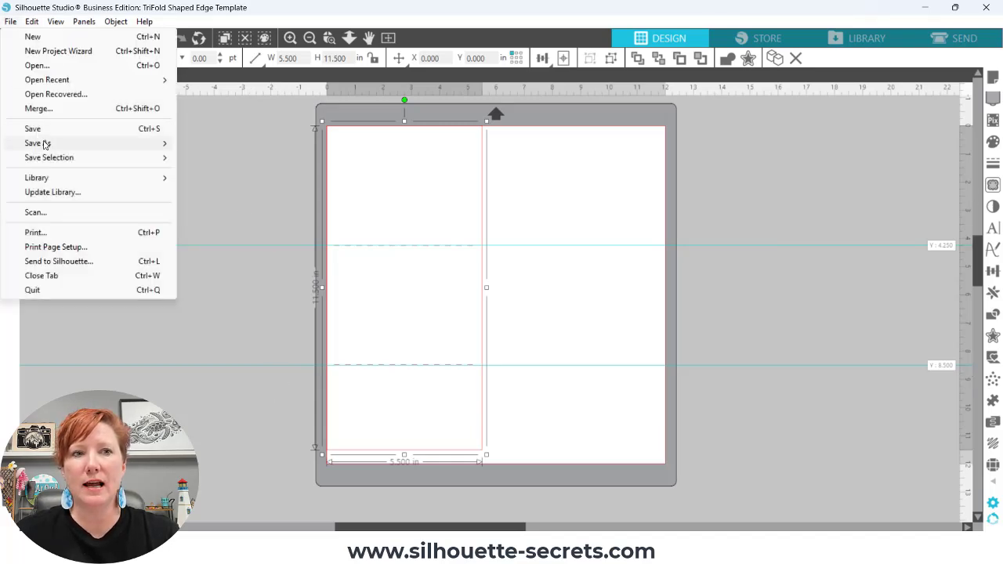
{"action": "mouse_move", "coordinate": [44, 143]}
{"action": "left_click", "coordinate": [289, 144]}
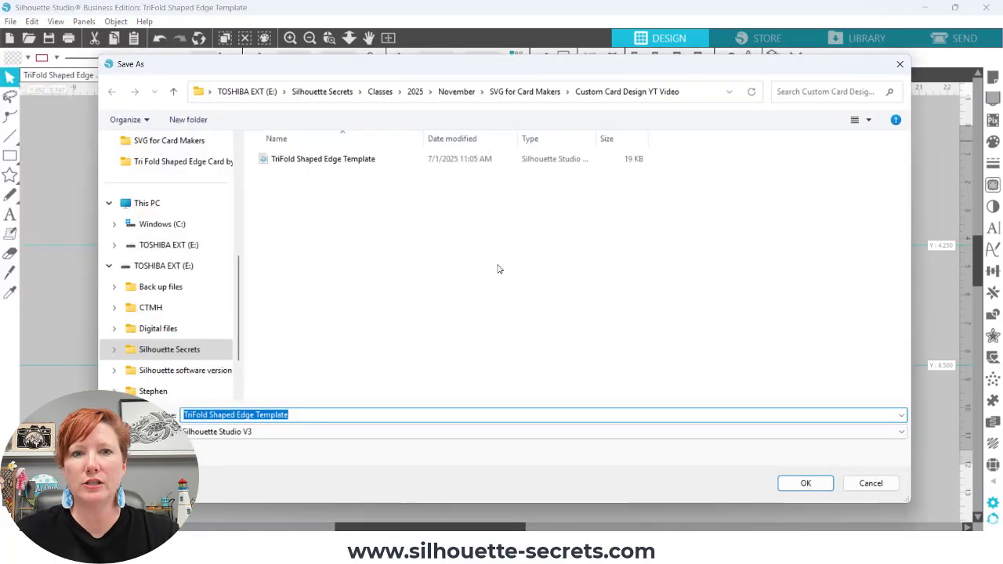
{"action": "key", "text": "End"}
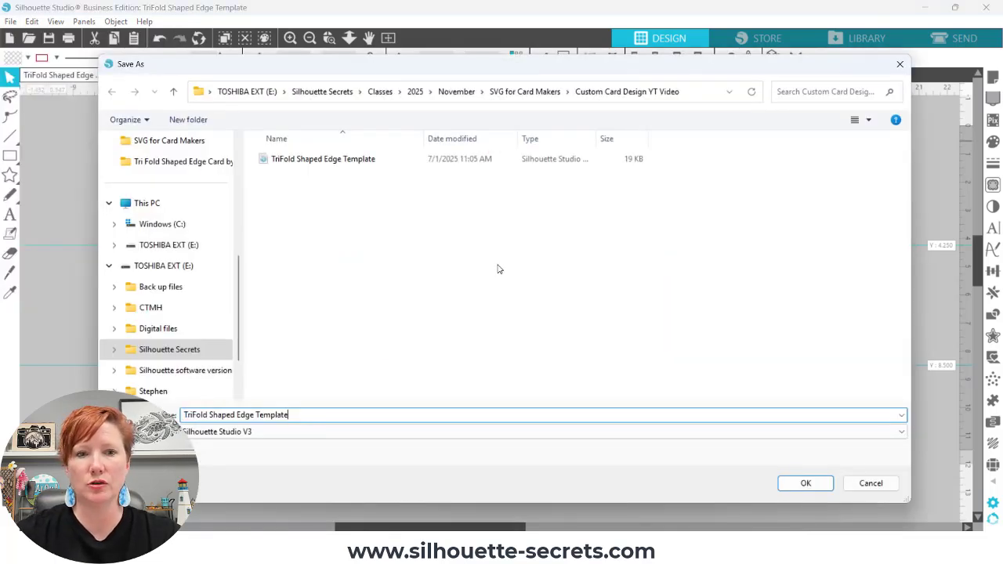
{"action": "key", "text": "BackSpace"}
{"action": "key", "text": "BackSpace"}
{"action": "key", "text": "BackSpace"}
{"action": "key", "text": "BackSpace"}
{"action": "key", "text": "BackSpace"}
{"action": "key", "text": "BackSpace"}
{"action": "key", "text": "BackSpace"}
{"action": "key", "text": "BackSpace"}
{"action": "type", "text": "Th"}
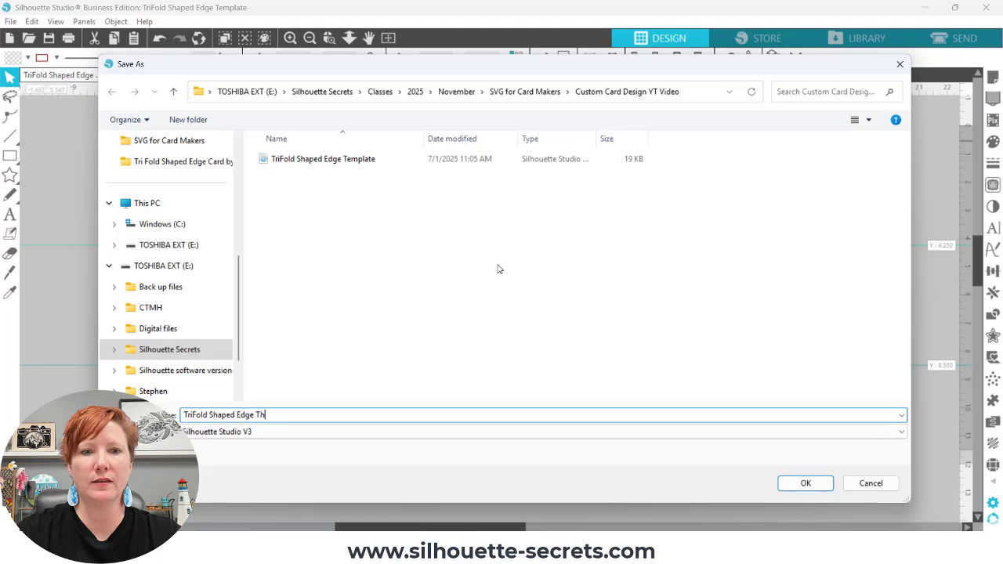
{"action": "type", "text": "anks Card"}
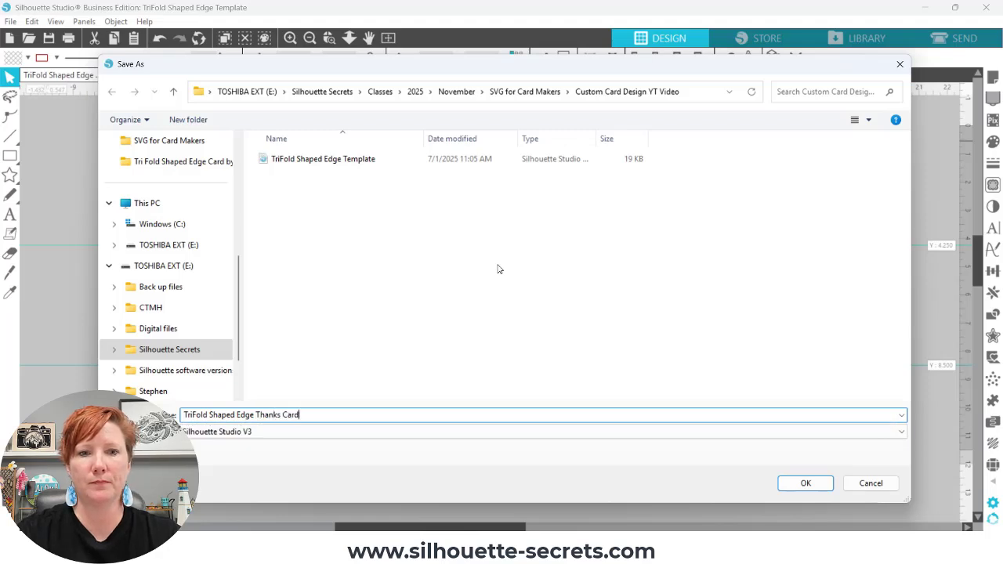
{"action": "key", "text": "Return"}
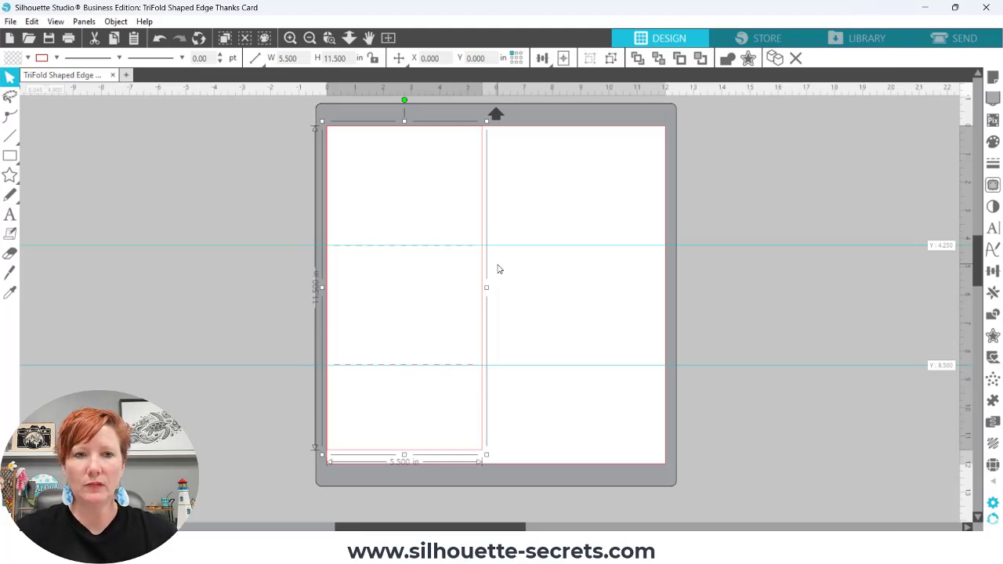
Step: Add the word 'thanks' as a text object on the mat beside the card
{"action": "left_click", "coordinate": [9, 216]}
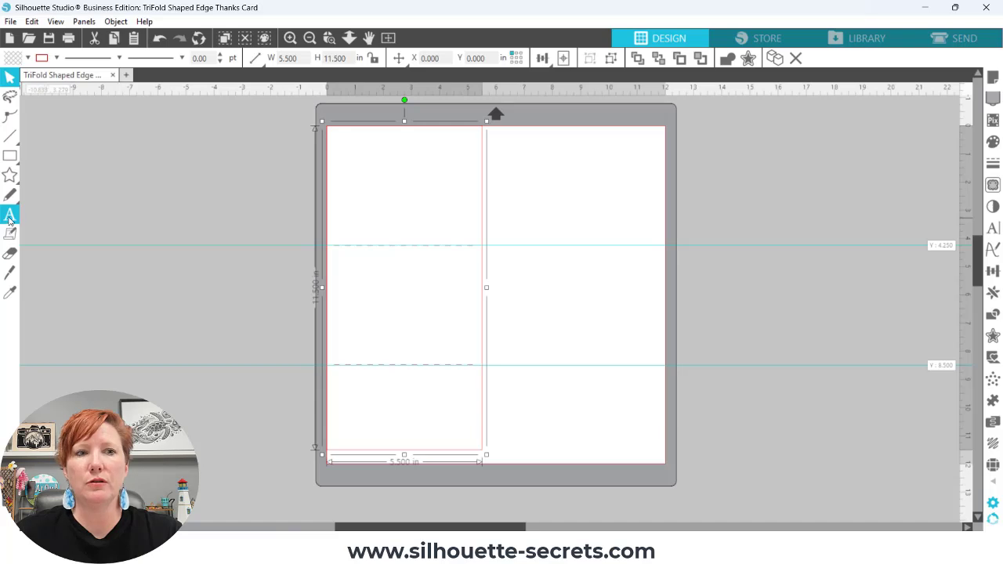
{"action": "left_click", "coordinate": [10, 216]}
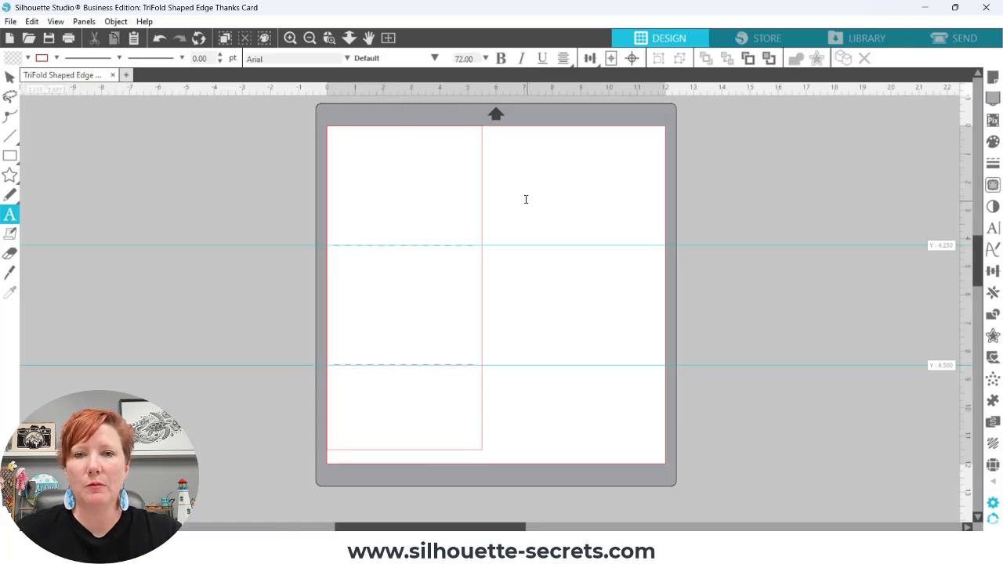
{"action": "left_click", "coordinate": [505, 181]}
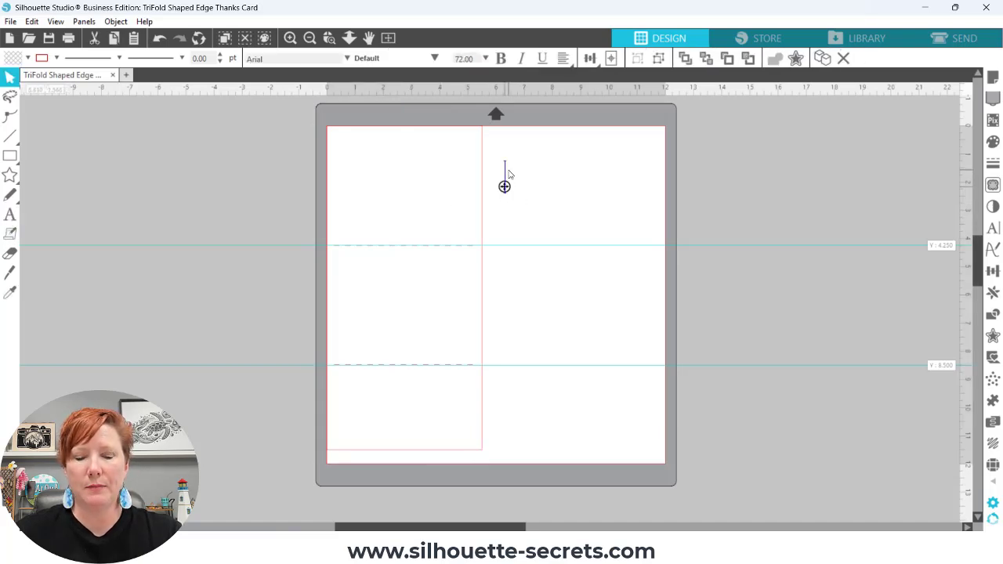
{"action": "type", "text": "thanks"}
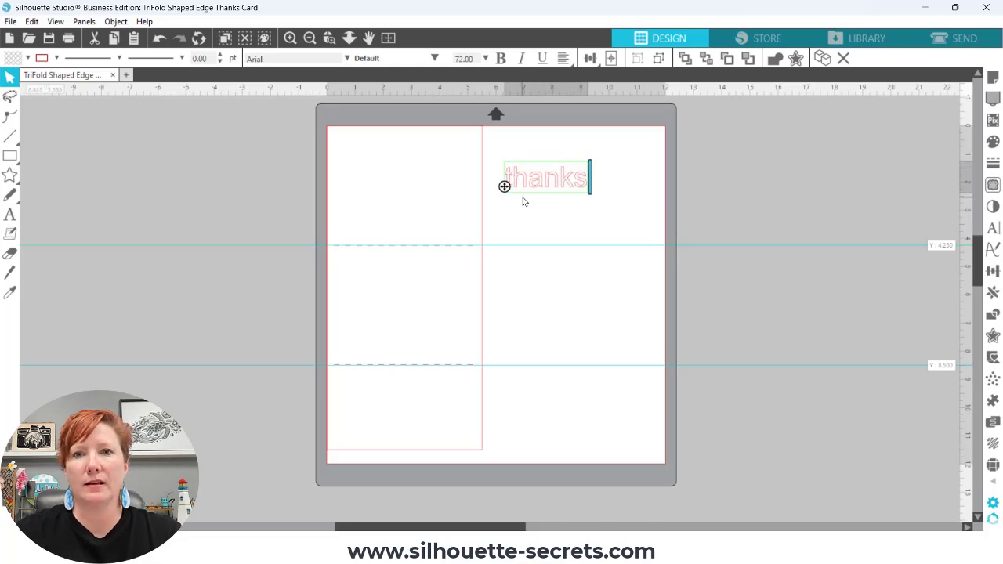
{"action": "left_click", "coordinate": [531, 208]}
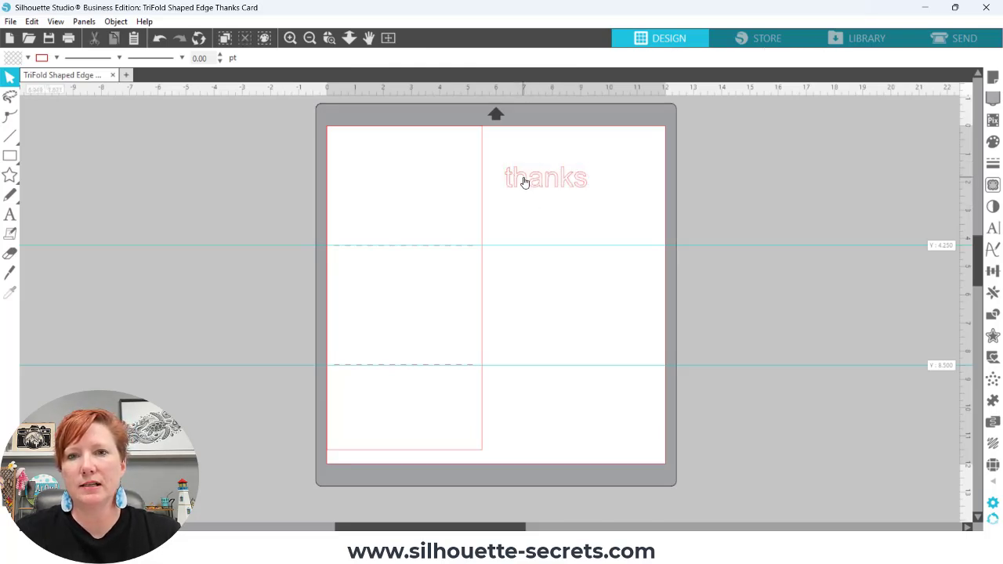
{"action": "left_click", "coordinate": [525, 180]}
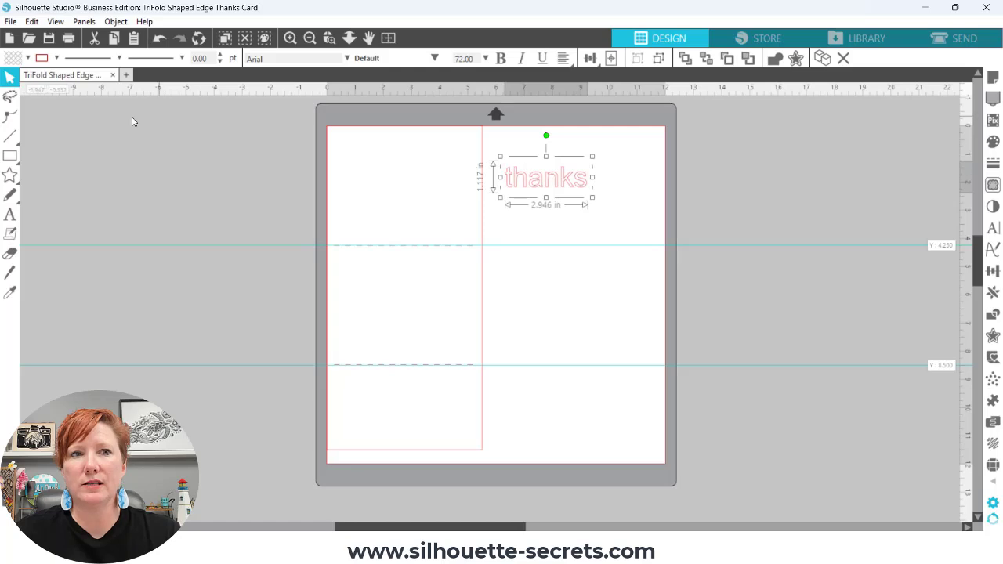
Step: Fill the 'thanks' text with black and enlarge it to about 5.05 x 1.915 in
{"action": "left_click", "coordinate": [27, 60]}
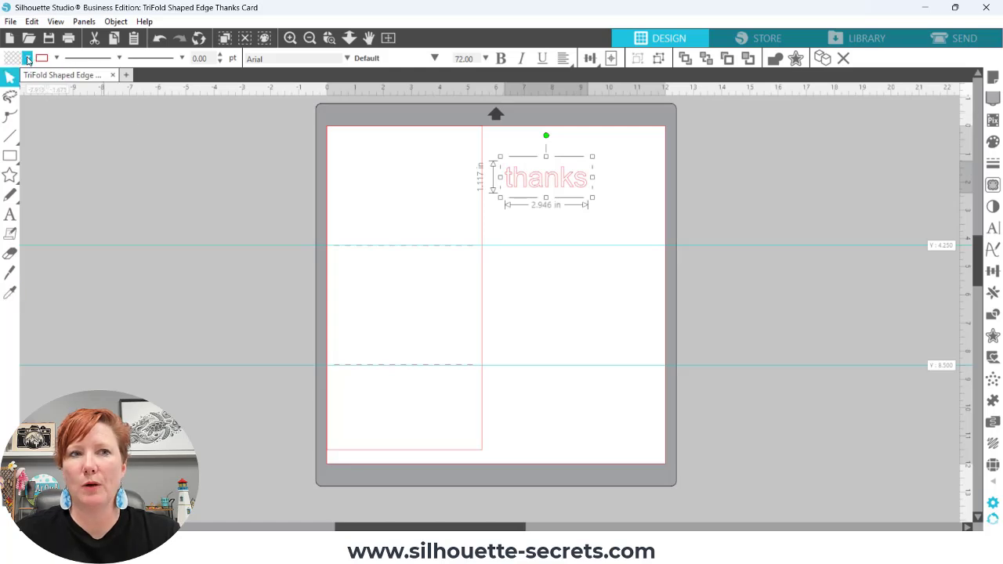
{"action": "left_click", "coordinate": [28, 61]}
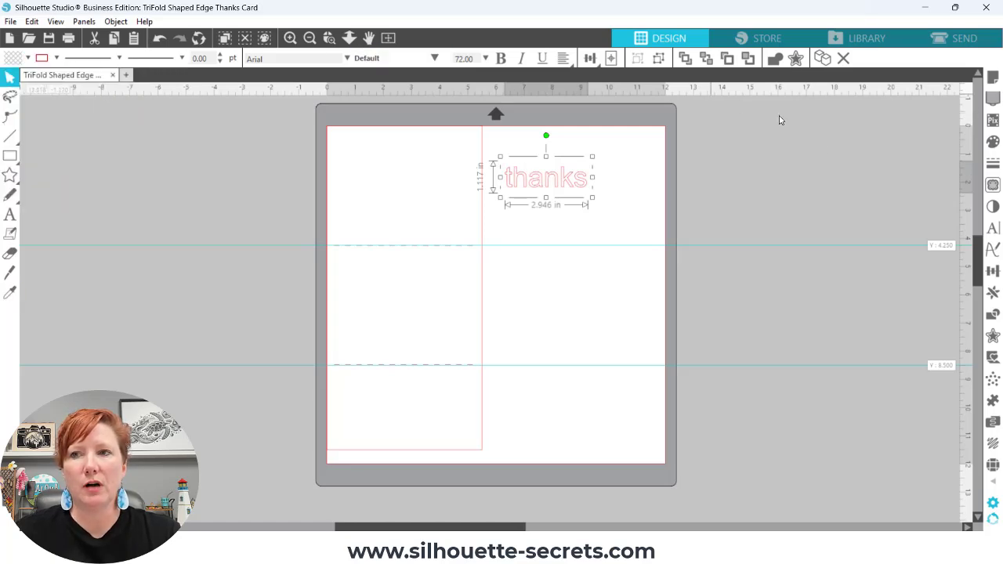
{"action": "left_click", "coordinate": [992, 141]}
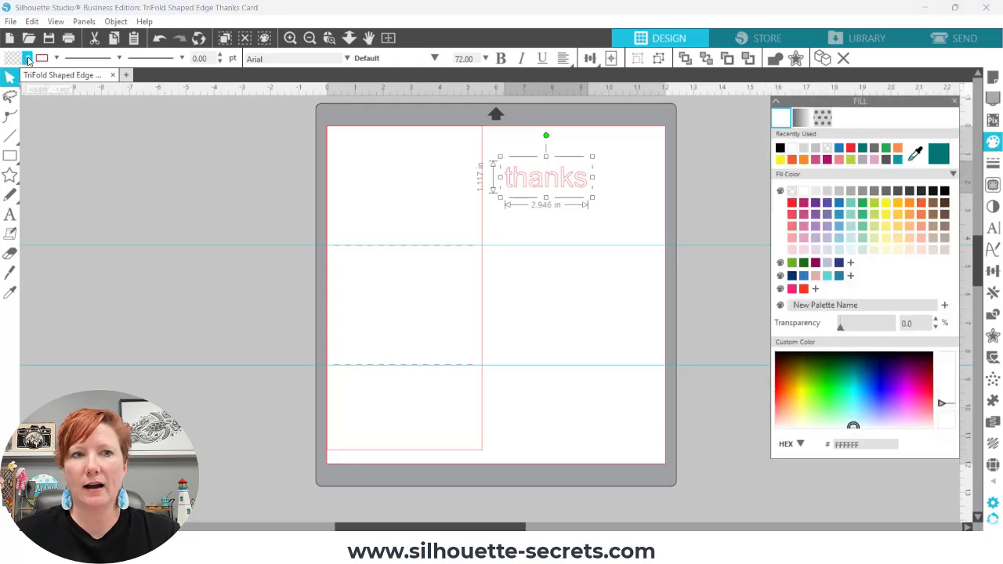
{"action": "left_click", "coordinate": [28, 61]}
{"action": "left_click", "coordinate": [17, 83]}
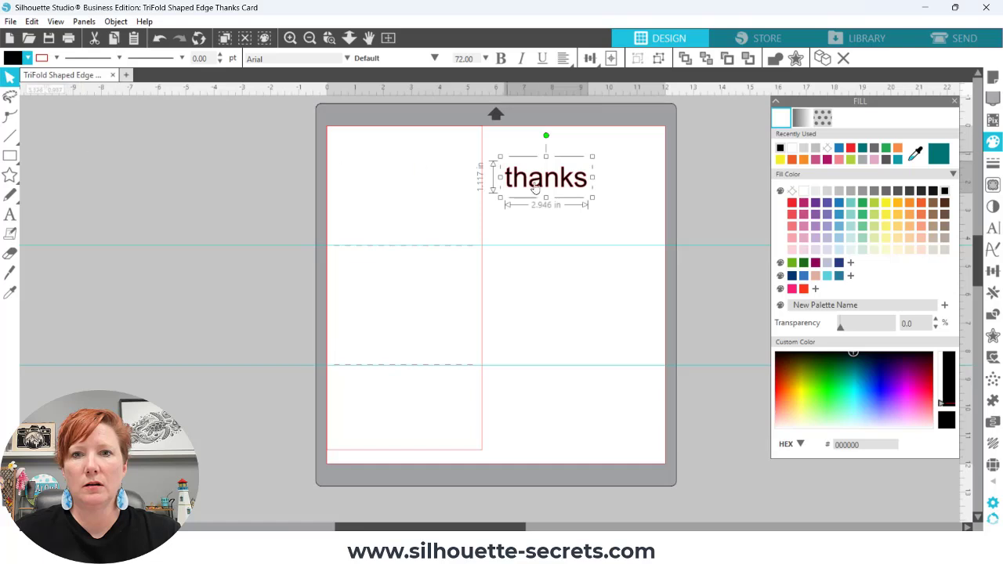
{"action": "left_click_drag", "start_coordinate": [592, 197], "coordinate": [650, 228]}
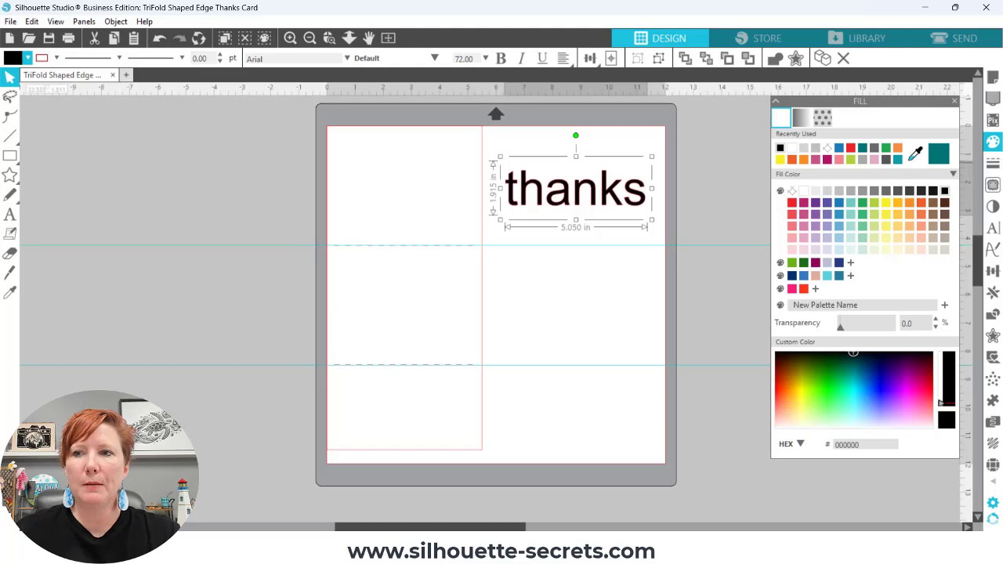
Step: Change the 'thanks' font from Arial to Babylone Script, about 4.644 x 4.025 in
{"action": "left_click", "coordinate": [993, 229]}
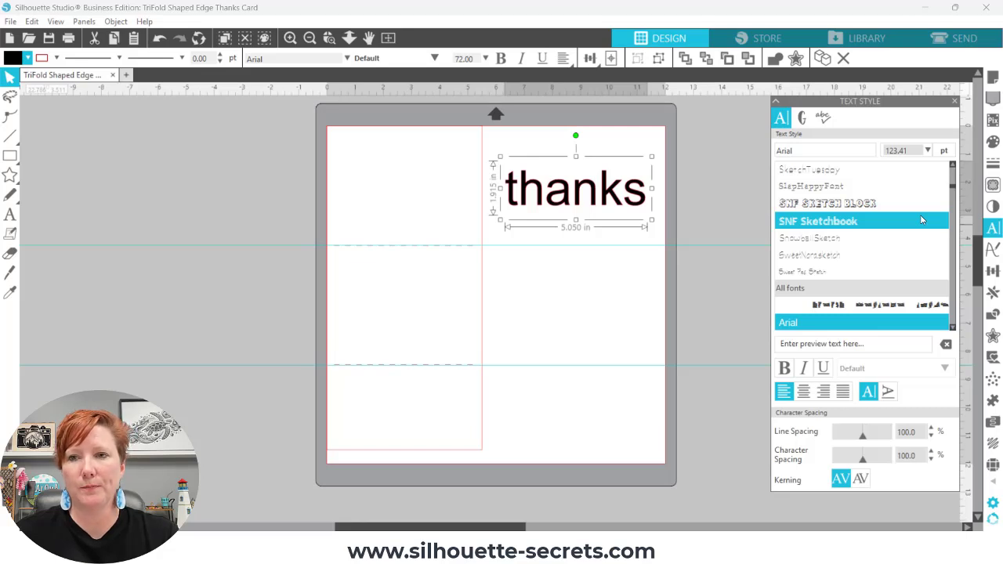
{"action": "left_click_drag", "start_coordinate": [797, 150], "coordinate": [762, 145]}
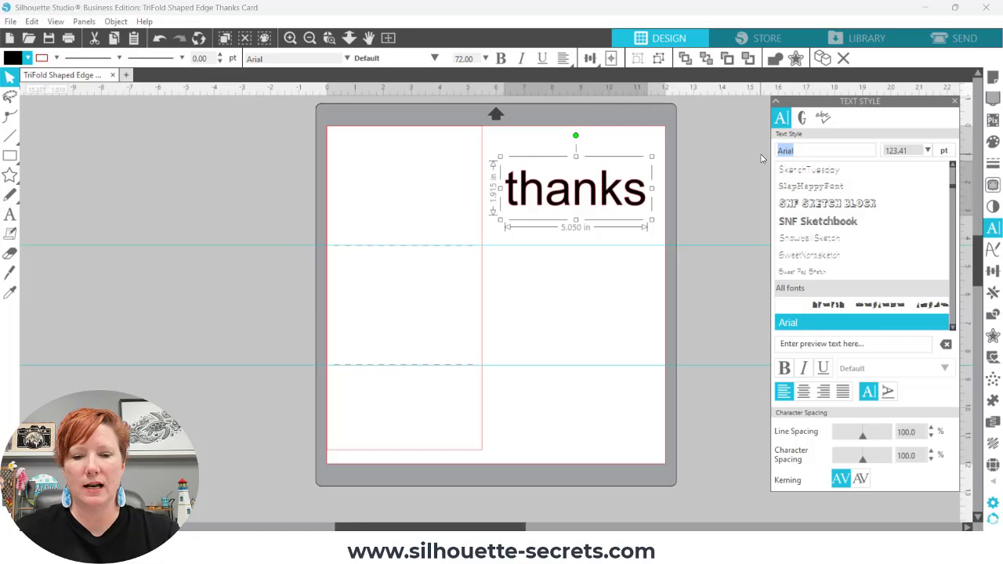
{"action": "type", "text": "Baby lone Script"}
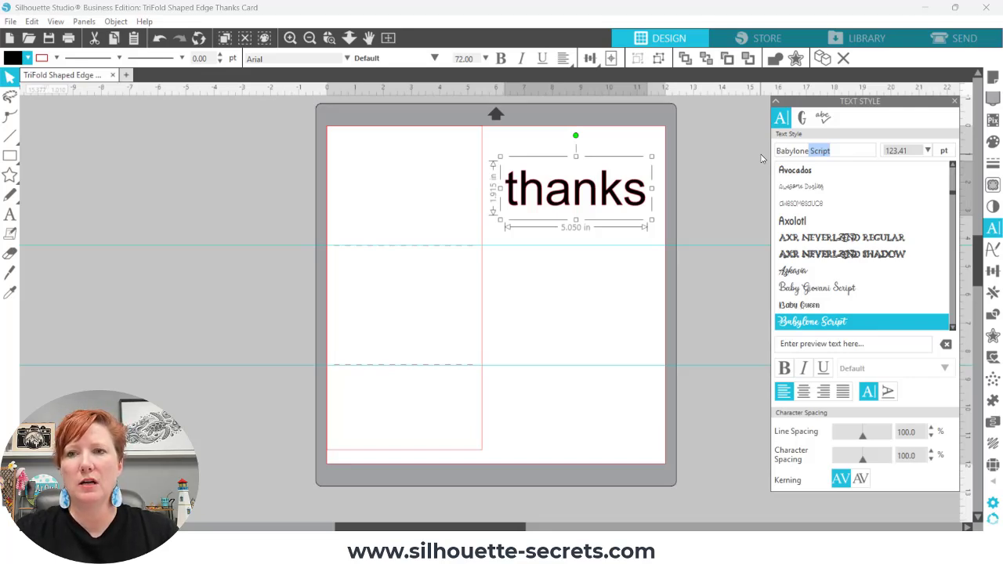
{"action": "key", "text": "Return"}
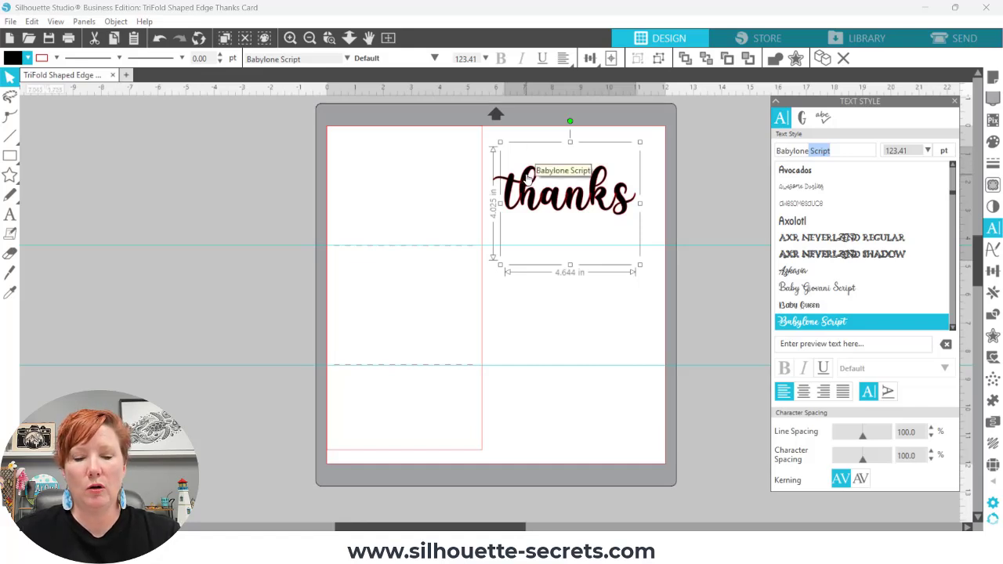
Step: Duplicate the Babylone Script 'thanks' off the mat to the left, then zoom in on the original
{"action": "left_click_drag", "start_coordinate": [527, 178], "coordinate": [141, 155]}
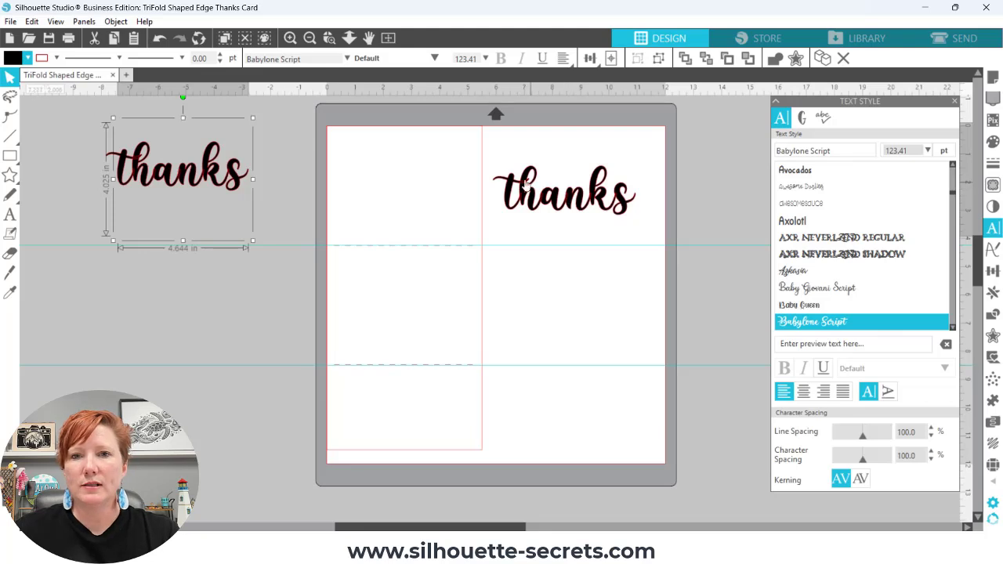
{"action": "left_click", "coordinate": [329, 37]}
{"action": "left_click_drag", "start_coordinate": [531, 198], "coordinate": [658, 227]}
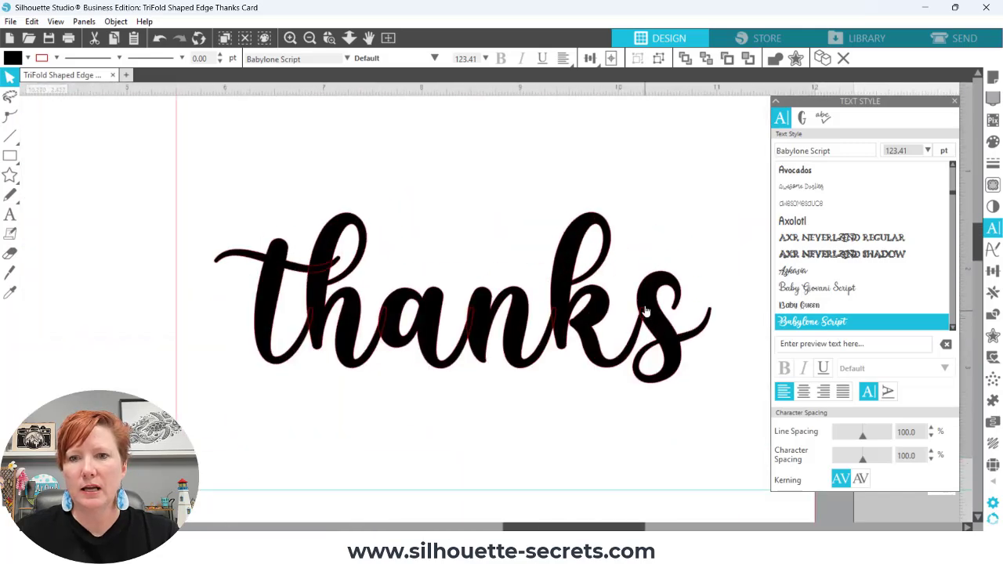